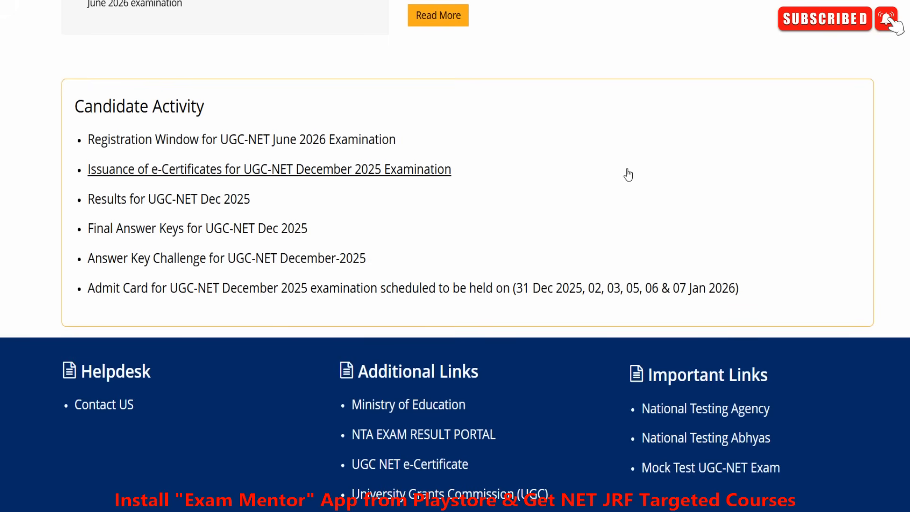
- Underline and tick the UGC-NET June 2026 registration window entry under Candidate Activity, and clear the marks
{"action": "scroll", "coordinate": [711, 199], "scroll_direction": "up", "scroll_amount": 15}
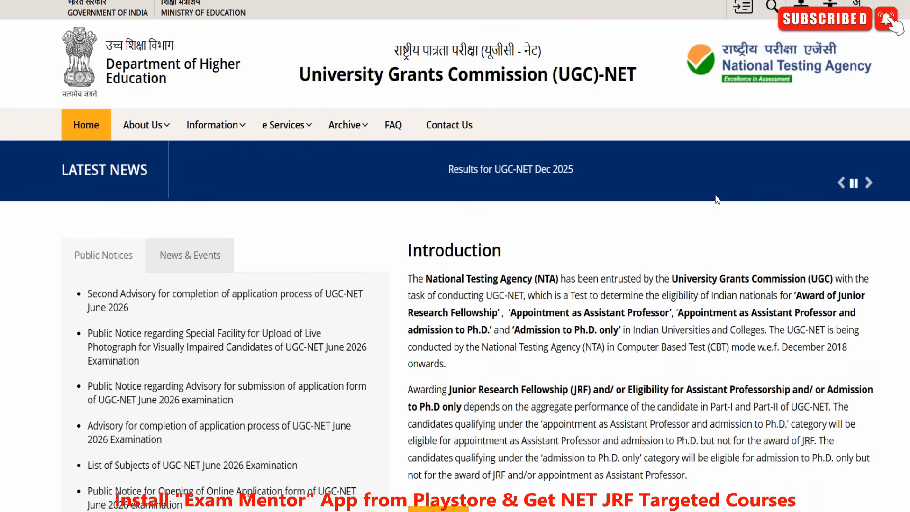
{"action": "scroll", "coordinate": [716, 199], "scroll_direction": "down", "scroll_amount": 9}
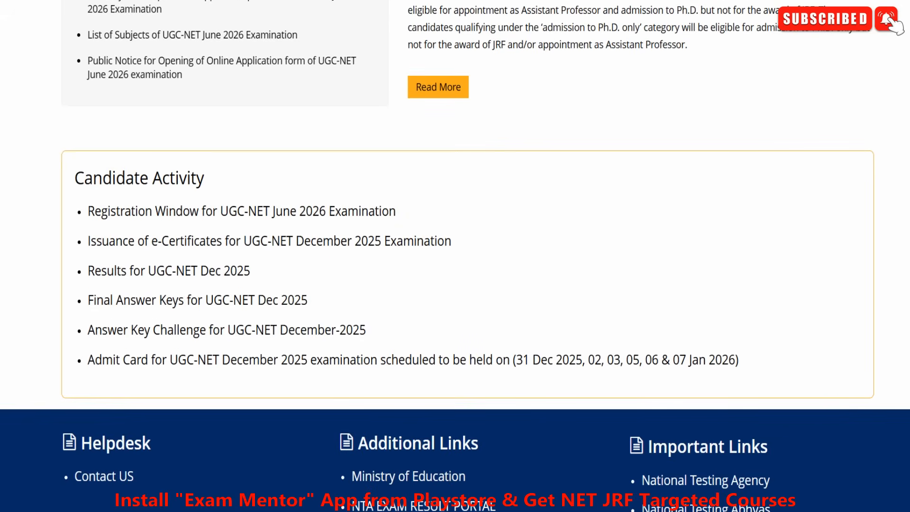
{"action": "left_click_drag", "start_coordinate": [116, 226], "coordinate": [294, 227]}
{"action": "left_click_drag", "start_coordinate": [325, 179], "coordinate": [378, 161]}
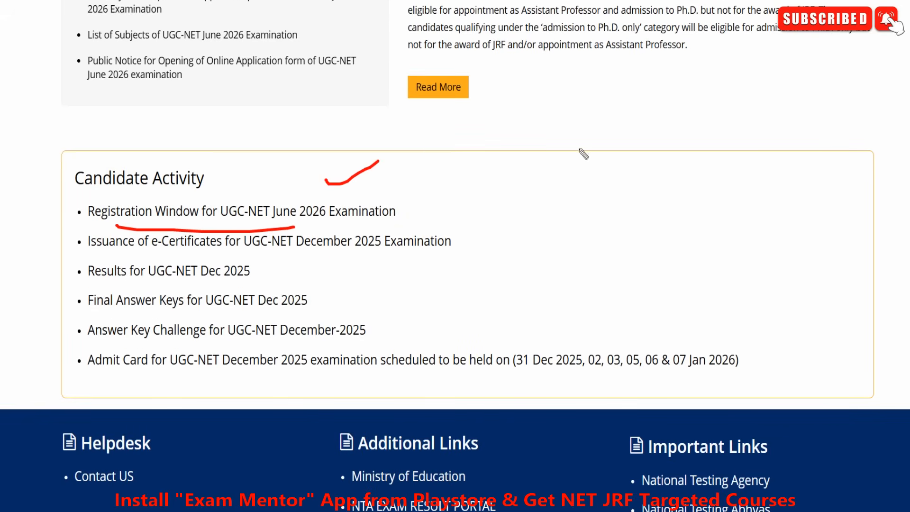
{"action": "key", "text": "Escape"}
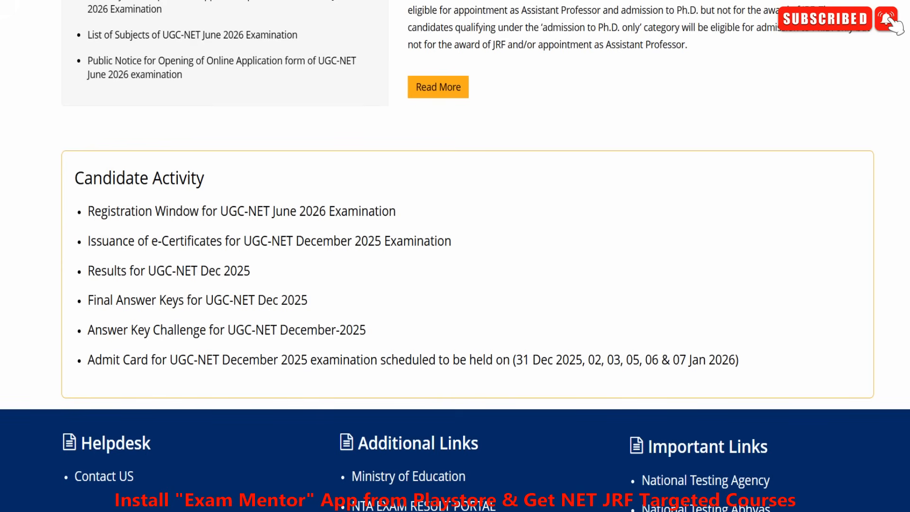
- Open the Registration Window for UGC-NET June 2026 Examination and bring its registration and login options into view
{"action": "left_click", "coordinate": [293, 211]}
{"action": "scroll", "coordinate": [700, 111], "scroll_direction": "down", "scroll_amount": 2}
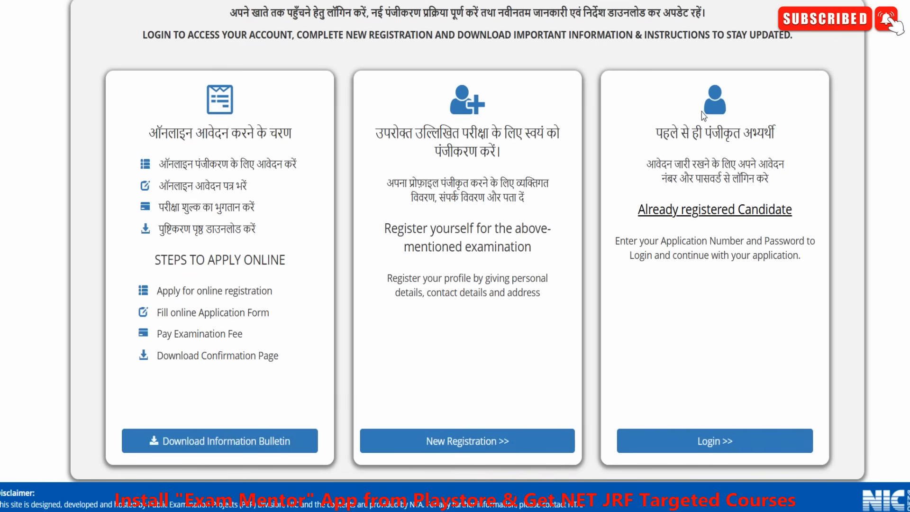
{"action": "scroll", "coordinate": [701, 111], "scroll_direction": "down", "scroll_amount": 1}
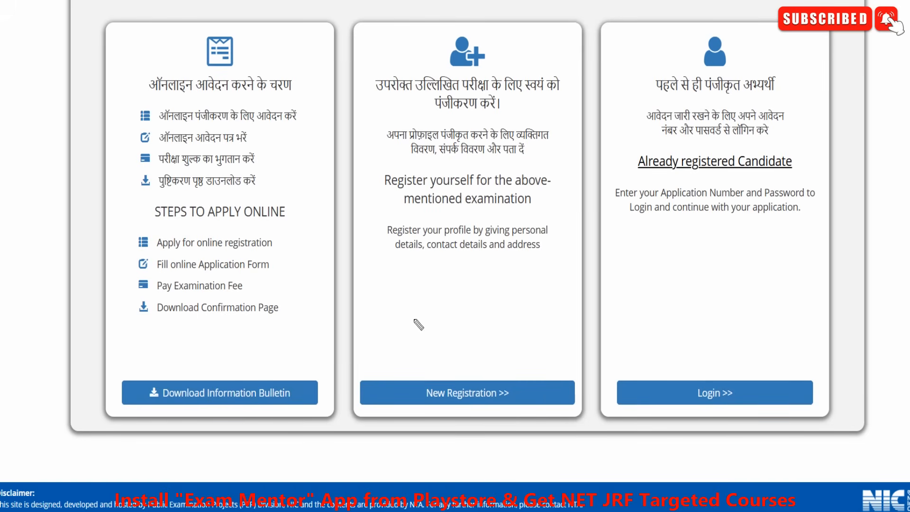
- Circle the New Registration and Login options, write "2" and "2-4" above them with arrows and crosses, and clear the marks
{"action": "mouse_move", "coordinate": [495, 355]}
{"action": "left_mouse_down"}
{"action": "mouse_move", "coordinate": [519, 433]}
{"action": "mouse_move", "coordinate": [454, 348]}
{"action": "mouse_move", "coordinate": [524, 285]}
{"action": "left_mouse_up"}
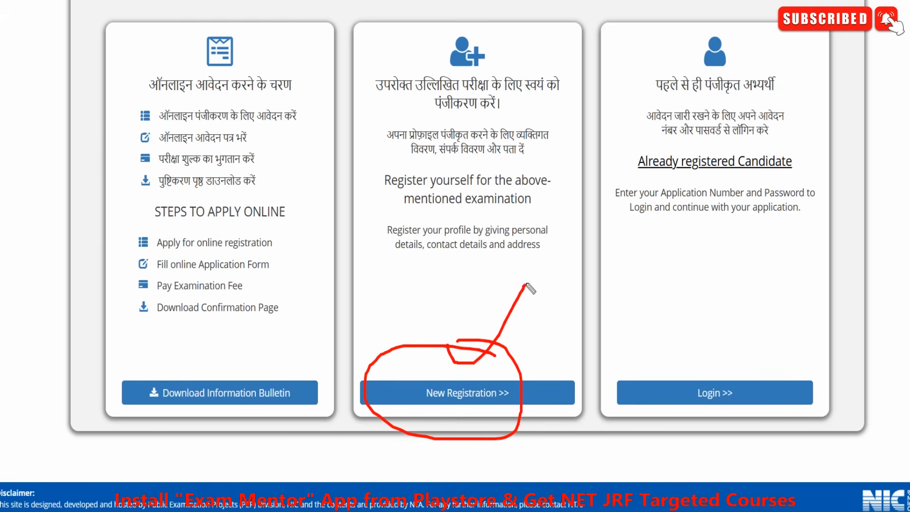
{"action": "left_click_drag", "start_coordinate": [687, 275], "coordinate": [706, 297]}
{"action": "mouse_move", "coordinate": [716, 283]}
{"action": "left_mouse_down"}
{"action": "mouse_move", "coordinate": [726, 278]}
{"action": "mouse_move", "coordinate": [747, 301]}
{"action": "left_mouse_up"}
{"action": "mouse_move", "coordinate": [722, 243]}
{"action": "left_mouse_down"}
{"action": "mouse_move", "coordinate": [656, 270]}
{"action": "mouse_move", "coordinate": [794, 256]}
{"action": "left_mouse_up"}
{"action": "left_click_drag", "start_coordinate": [791, 271], "coordinate": [853, 266]}
{"action": "mouse_move", "coordinate": [867, 217]}
{"action": "left_mouse_down"}
{"action": "mouse_move", "coordinate": [848, 246]}
{"action": "mouse_move", "coordinate": [869, 251]}
{"action": "left_mouse_up"}
{"action": "mouse_move", "coordinate": [756, 364]}
{"action": "left_mouse_down"}
{"action": "mouse_move", "coordinate": [630, 400]}
{"action": "mouse_move", "coordinate": [759, 371]}
{"action": "left_mouse_up"}
{"action": "left_click_drag", "start_coordinate": [460, 260], "coordinate": [464, 348]}
{"action": "left_click_drag", "start_coordinate": [430, 326], "coordinate": [454, 350]}
{"action": "left_click_drag", "start_coordinate": [362, 256], "coordinate": [389, 281]}
{"action": "mouse_move", "coordinate": [367, 219]}
{"action": "left_mouse_down"}
{"action": "mouse_move", "coordinate": [454, 189]}
{"action": "mouse_move", "coordinate": [408, 203]}
{"action": "left_mouse_up"}
{"action": "left_click_drag", "start_coordinate": [425, 183], "coordinate": [459, 263]}
{"action": "mouse_move", "coordinate": [682, 359]}
{"action": "left_mouse_down"}
{"action": "mouse_move", "coordinate": [656, 374]}
{"action": "mouse_move", "coordinate": [690, 339]}
{"action": "left_mouse_up"}
{"action": "left_click_drag", "start_coordinate": [746, 372], "coordinate": [800, 370]}
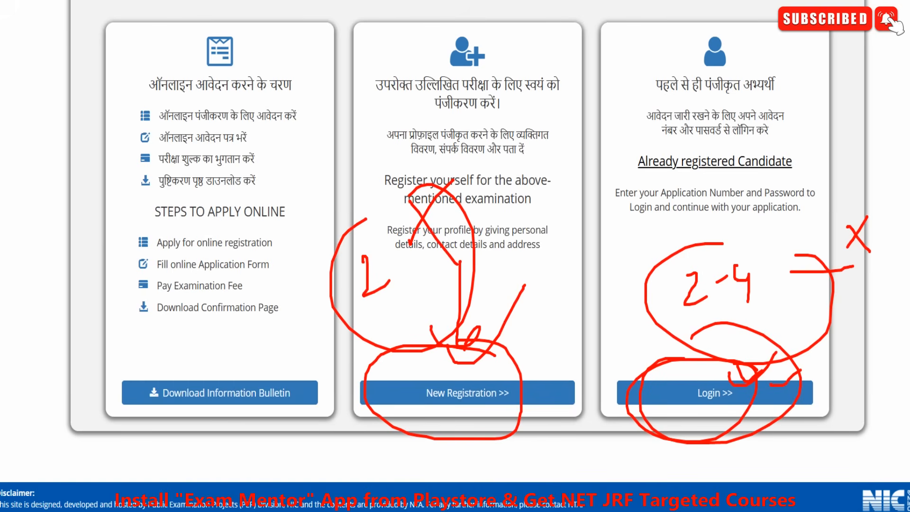
{"action": "key", "text": "Escape"}
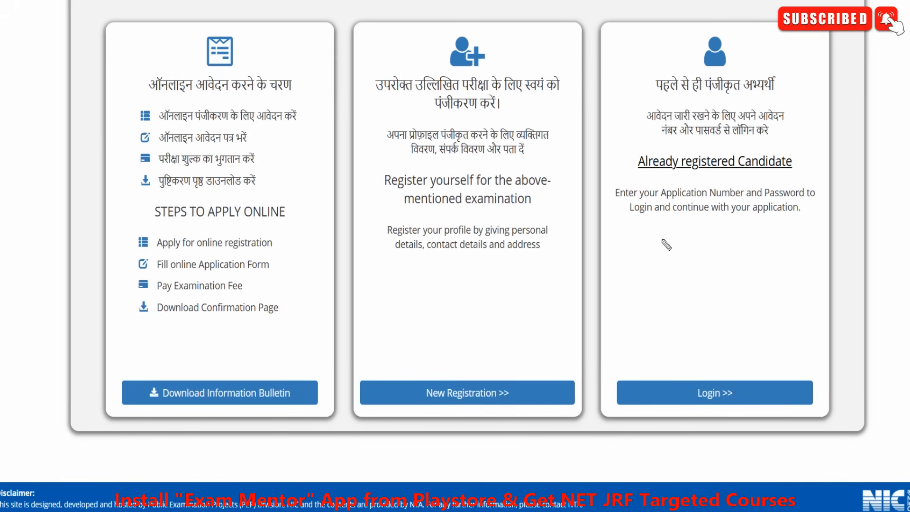
- Handwrite notes in the blank area above the New Registration and Login options, and erase them
{"action": "left_click_drag", "start_coordinate": [471, 268], "coordinate": [600, 279]}
{"action": "mouse_move", "coordinate": [586, 258]}
{"action": "left_mouse_down"}
{"action": "mouse_move", "coordinate": [601, 277]}
{"action": "mouse_move", "coordinate": [590, 292]}
{"action": "left_mouse_up"}
{"action": "mouse_move", "coordinate": [647, 253]}
{"action": "left_mouse_down"}
{"action": "mouse_move", "coordinate": [648, 294]}
{"action": "mouse_move", "coordinate": [739, 273]}
{"action": "mouse_move", "coordinate": [809, 279]}
{"action": "left_mouse_up"}
{"action": "left_click_drag", "start_coordinate": [809, 244], "coordinate": [834, 268]}
{"action": "mouse_move", "coordinate": [572, 331]}
{"action": "left_mouse_down"}
{"action": "mouse_move", "coordinate": [637, 331]}
{"action": "mouse_move", "coordinate": [635, 352]}
{"action": "left_mouse_up"}
{"action": "mouse_move", "coordinate": [675, 318]}
{"action": "left_mouse_down"}
{"action": "mouse_move", "coordinate": [693, 327]}
{"action": "mouse_move", "coordinate": [681, 348]}
{"action": "left_mouse_up"}
{"action": "mouse_move", "coordinate": [718, 320]}
{"action": "left_mouse_down"}
{"action": "mouse_move", "coordinate": [708, 353]}
{"action": "mouse_move", "coordinate": [724, 352]}
{"action": "left_mouse_up"}
{"action": "mouse_move", "coordinate": [760, 337]}
{"action": "left_mouse_down"}
{"action": "mouse_move", "coordinate": [800, 341]}
{"action": "mouse_move", "coordinate": [818, 354]}
{"action": "left_mouse_up"}
{"action": "left_click_drag", "start_coordinate": [828, 322], "coordinate": [839, 348]}
{"action": "mouse_move", "coordinate": [829, 233]}
{"action": "left_mouse_down"}
{"action": "mouse_move", "coordinate": [724, 225]}
{"action": "mouse_move", "coordinate": [845, 231]}
{"action": "left_mouse_up"}
{"action": "left_click_drag", "start_coordinate": [793, 291], "coordinate": [839, 281]}
{"action": "left_click_drag", "start_coordinate": [836, 313], "coordinate": [865, 306]}
{"action": "key", "text": "e"}
- Mark the Login option with freehand notes above it, clear them, and open the registered candidate login page
{"action": "mouse_move", "coordinate": [756, 364]}
{"action": "left_mouse_down"}
{"action": "mouse_move", "coordinate": [619, 400]}
{"action": "mouse_move", "coordinate": [754, 365]}
{"action": "left_mouse_up"}
{"action": "mouse_move", "coordinate": [719, 254]}
{"action": "left_mouse_down"}
{"action": "mouse_move", "coordinate": [704, 305]}
{"action": "mouse_move", "coordinate": [727, 306]}
{"action": "left_mouse_up"}
{"action": "mouse_move", "coordinate": [705, 293]}
{"action": "left_mouse_down"}
{"action": "mouse_move", "coordinate": [758, 274]}
{"action": "mouse_move", "coordinate": [758, 325]}
{"action": "left_mouse_up"}
{"action": "mouse_move", "coordinate": [757, 279]}
{"action": "left_mouse_down"}
{"action": "mouse_move", "coordinate": [770, 271]}
{"action": "mouse_move", "coordinate": [778, 315]}
{"action": "left_mouse_up"}
{"action": "left_click_drag", "start_coordinate": [777, 278], "coordinate": [787, 261]}
{"action": "mouse_move", "coordinate": [625, 249]}
{"action": "left_mouse_down"}
{"action": "mouse_move", "coordinate": [616, 288]}
{"action": "mouse_move", "coordinate": [653, 221]}
{"action": "left_mouse_up"}
{"action": "mouse_move", "coordinate": [636, 252]}
{"action": "left_mouse_down"}
{"action": "mouse_move", "coordinate": [666, 269]}
{"action": "mouse_move", "coordinate": [676, 254]}
{"action": "left_mouse_up"}
{"action": "key", "text": "Escape"}
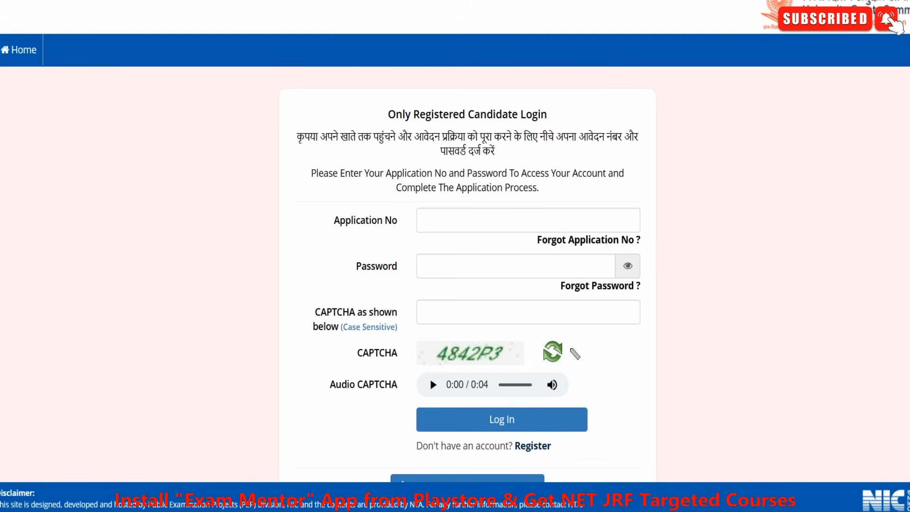
- Mark the Forgot Password and Forgot Application No links, clear the marks, and open the application number recovery form
{"action": "mouse_move", "coordinate": [563, 299]}
{"action": "left_mouse_down"}
{"action": "mouse_move", "coordinate": [656, 311]}
{"action": "mouse_move", "coordinate": [616, 313]}
{"action": "mouse_move", "coordinate": [718, 279]}
{"action": "left_mouse_up"}
{"action": "mouse_move", "coordinate": [639, 217]}
{"action": "left_mouse_down"}
{"action": "mouse_move", "coordinate": [527, 216]}
{"action": "mouse_move", "coordinate": [676, 260]}
{"action": "mouse_move", "coordinate": [688, 202]}
{"action": "left_mouse_up"}
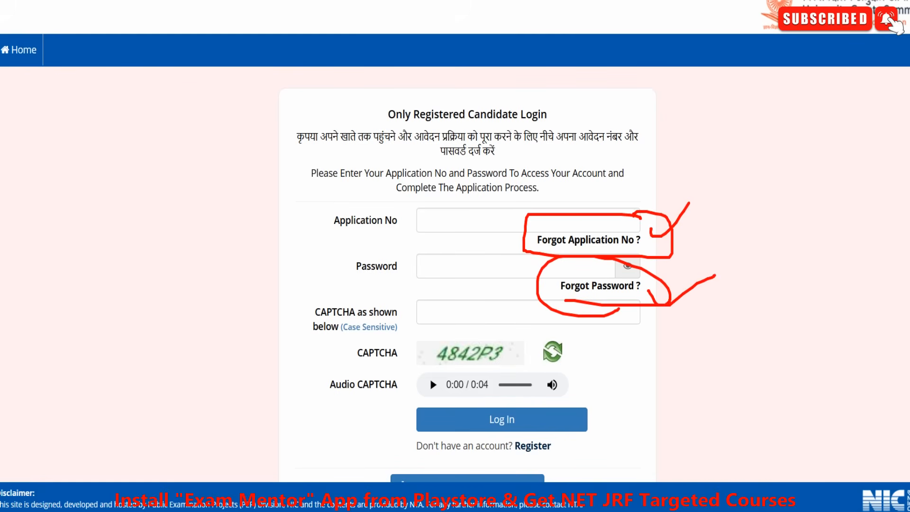
{"action": "key", "text": "Escape"}
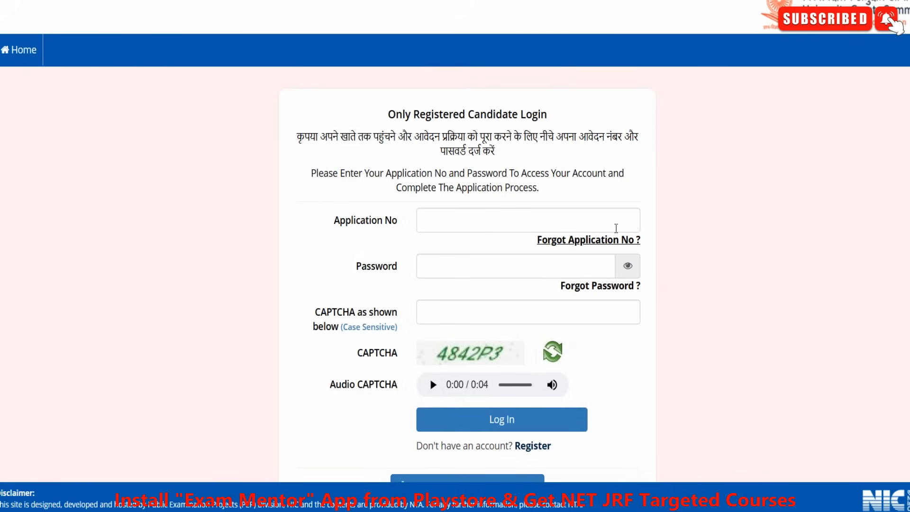
{"action": "left_click", "coordinate": [601, 242]}
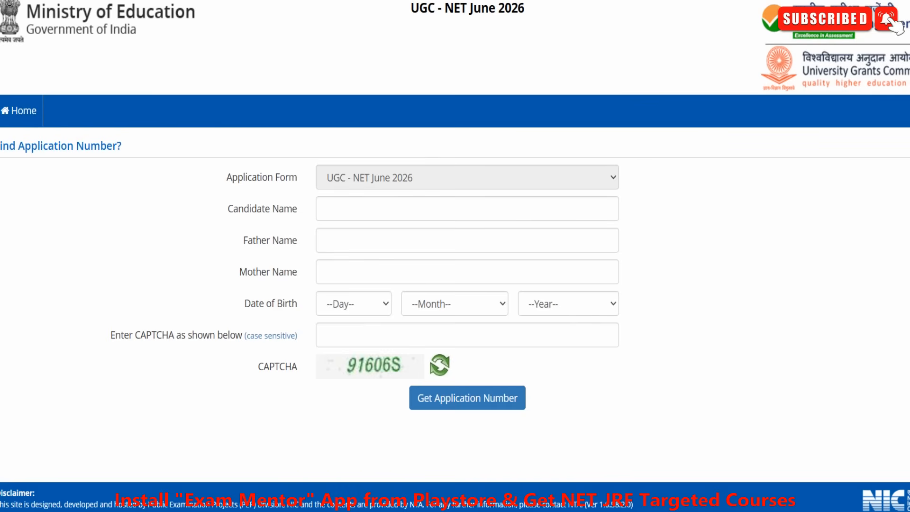
- Tick the name, parent, date of birth and CAPTCHA fields, circle Get Application Number, and erase the marks
{"action": "left_click_drag", "start_coordinate": [381, 211], "coordinate": [405, 201]}
{"action": "left_click_drag", "start_coordinate": [396, 244], "coordinate": [426, 231]}
{"action": "left_click_drag", "start_coordinate": [394, 266], "coordinate": [425, 257]}
{"action": "left_click_drag", "start_coordinate": [373, 299], "coordinate": [398, 288]}
{"action": "left_click_drag", "start_coordinate": [438, 312], "coordinate": [467, 294]}
{"action": "left_click_drag", "start_coordinate": [412, 354], "coordinate": [429, 340]}
{"action": "mouse_move", "coordinate": [463, 371]}
{"action": "left_mouse_down"}
{"action": "mouse_move", "coordinate": [395, 419]}
{"action": "mouse_move", "coordinate": [535, 377]}
{"action": "mouse_move", "coordinate": [540, 361]}
{"action": "left_mouse_up"}
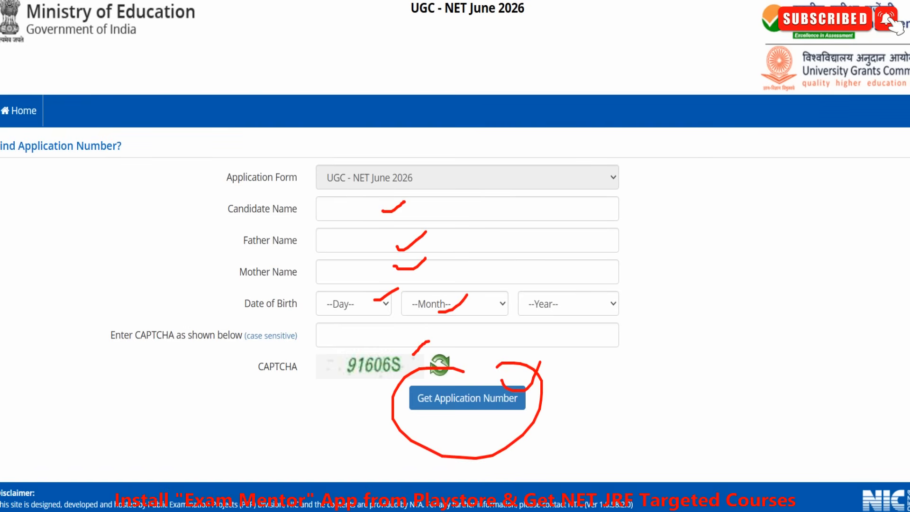
{"action": "key", "text": "e"}
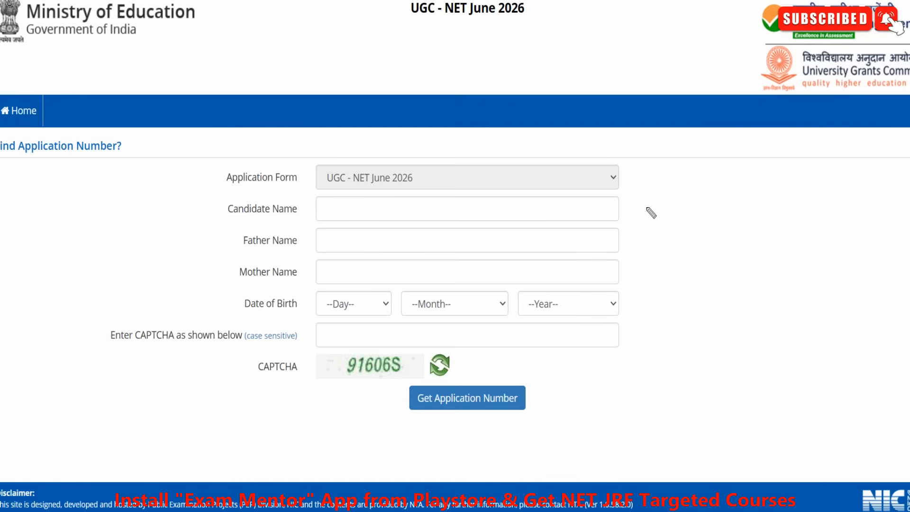
- Write "mail" and a boxed "Spam" beside the recovery form with an arrow to Get Application Number, and erase them
{"action": "mouse_move", "coordinate": [651, 152]}
{"action": "left_mouse_down"}
{"action": "mouse_move", "coordinate": [650, 183]}
{"action": "mouse_move", "coordinate": [723, 178]}
{"action": "mouse_move", "coordinate": [743, 189]}
{"action": "mouse_move", "coordinate": [779, 146]}
{"action": "mouse_move", "coordinate": [710, 284]}
{"action": "mouse_move", "coordinate": [747, 272]}
{"action": "mouse_move", "coordinate": [773, 283]}
{"action": "mouse_move", "coordinate": [814, 269]}
{"action": "left_mouse_up"}
{"action": "mouse_move", "coordinate": [785, 212]}
{"action": "left_mouse_down"}
{"action": "mouse_move", "coordinate": [642, 228]}
{"action": "mouse_move", "coordinate": [782, 215]}
{"action": "left_mouse_up"}
{"action": "mouse_move", "coordinate": [642, 294]}
{"action": "left_mouse_down"}
{"action": "mouse_move", "coordinate": [540, 399]}
{"action": "mouse_move", "coordinate": [557, 381]}
{"action": "left_mouse_up"}
{"action": "left_click_drag", "start_coordinate": [747, 290], "coordinate": [783, 293]}
{"action": "left_click_drag", "start_coordinate": [780, 311], "coordinate": [797, 306]}
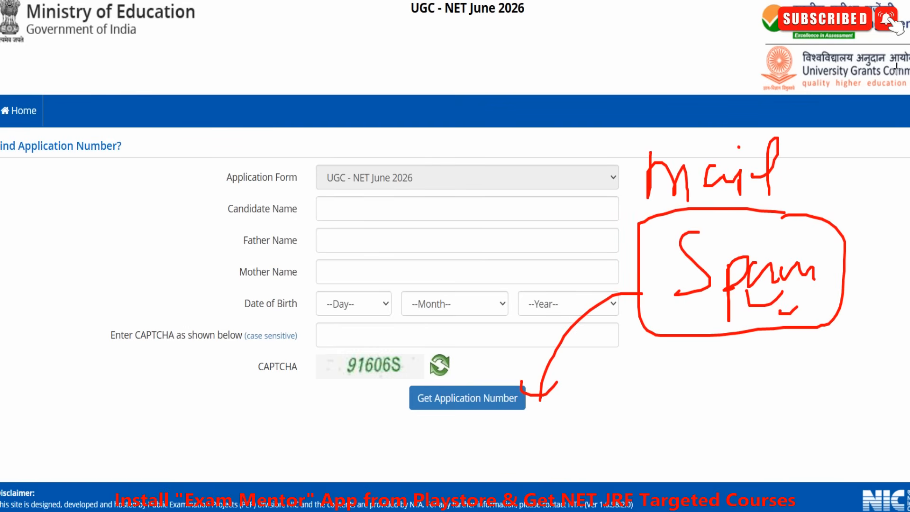
{"action": "key", "text": "e"}
- Draw crosses, the word "Cyber" and an arrow beside the recovery form, and clear the annotations
{"action": "left_click_drag", "start_coordinate": [668, 185], "coordinate": [636, 227]}
{"action": "left_click_drag", "start_coordinate": [641, 190], "coordinate": [679, 243]}
{"action": "mouse_move", "coordinate": [715, 194]}
{"action": "left_mouse_down"}
{"action": "mouse_move", "coordinate": [703, 224]}
{"action": "mouse_move", "coordinate": [730, 228]}
{"action": "left_mouse_up"}
{"action": "left_click_drag", "start_coordinate": [700, 246], "coordinate": [728, 325]}
{"action": "mouse_move", "coordinate": [741, 247]}
{"action": "left_mouse_down"}
{"action": "mouse_move", "coordinate": [740, 305]}
{"action": "mouse_move", "coordinate": [798, 310]}
{"action": "mouse_move", "coordinate": [806, 290]}
{"action": "left_mouse_up"}
{"action": "mouse_move", "coordinate": [690, 367]}
{"action": "left_mouse_down"}
{"action": "mouse_move", "coordinate": [772, 381]}
{"action": "mouse_move", "coordinate": [749, 422]}
{"action": "left_mouse_up"}
{"action": "left_click_drag", "start_coordinate": [643, 47], "coordinate": [614, 97]}
{"action": "left_click_drag", "start_coordinate": [621, 62], "coordinate": [664, 123]}
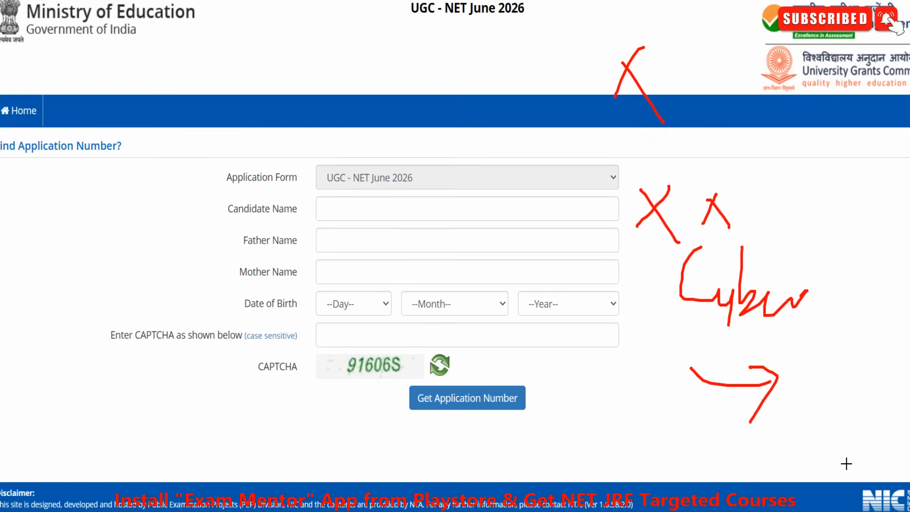
{"action": "key", "text": "Escape"}
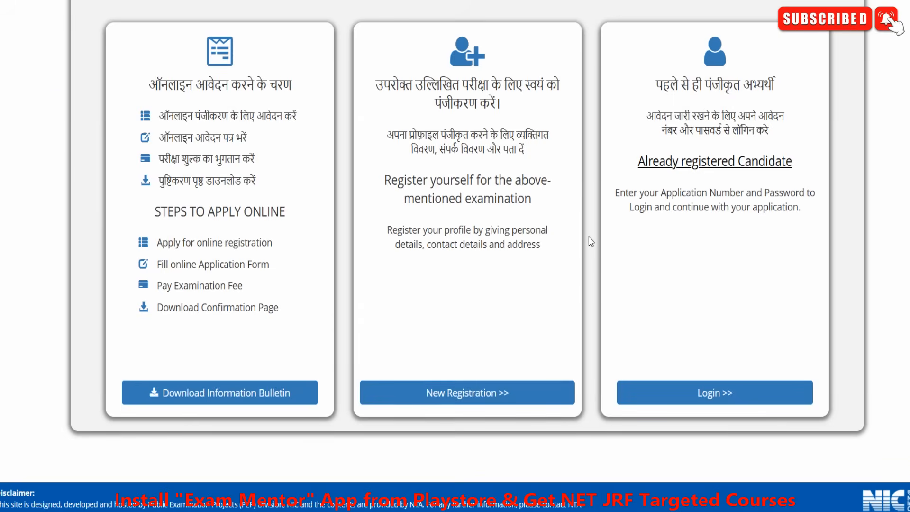
- Mark the New Registration option among the application choices, clear the mark, and start a new registration
{"action": "scroll", "coordinate": [542, 235], "scroll_direction": "up", "scroll_amount": 5}
{"action": "scroll", "coordinate": [540, 239], "scroll_direction": "down", "scroll_amount": 5}
{"action": "mouse_move", "coordinate": [498, 342]}
{"action": "left_mouse_down"}
{"action": "mouse_move", "coordinate": [407, 393]}
{"action": "mouse_move", "coordinate": [578, 341]}
{"action": "left_mouse_up"}
{"action": "key", "text": "Escape"}
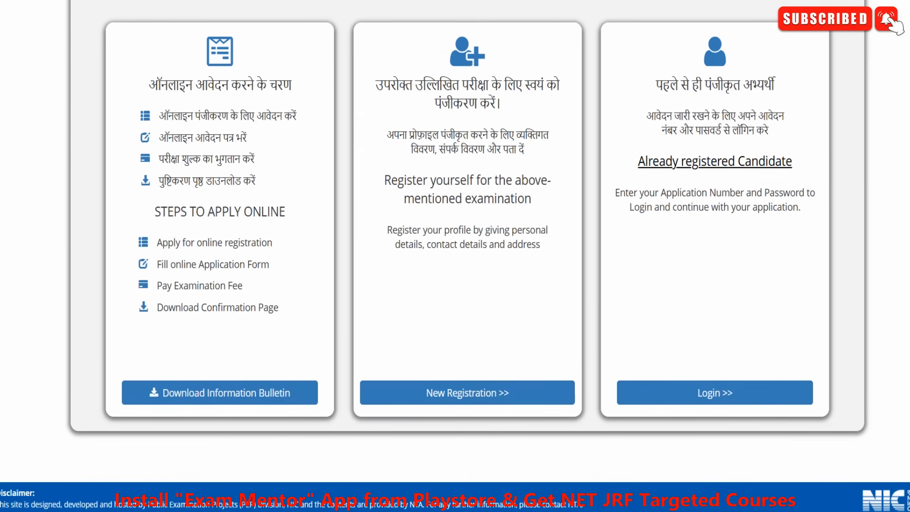
{"action": "left_click", "coordinate": [473, 393]}
- Go through the registration instructions, accept the Information Bulletin declaration, and proceed to the sign-in page
{"action": "scroll", "coordinate": [465, 289], "scroll_direction": "down", "scroll_amount": 2}
{"action": "scroll", "coordinate": [464, 289], "scroll_direction": "down", "scroll_amount": 2}
{"action": "scroll", "coordinate": [463, 289], "scroll_direction": "up", "scroll_amount": 4}
{"action": "scroll", "coordinate": [463, 289], "scroll_direction": "down", "scroll_amount": 20}
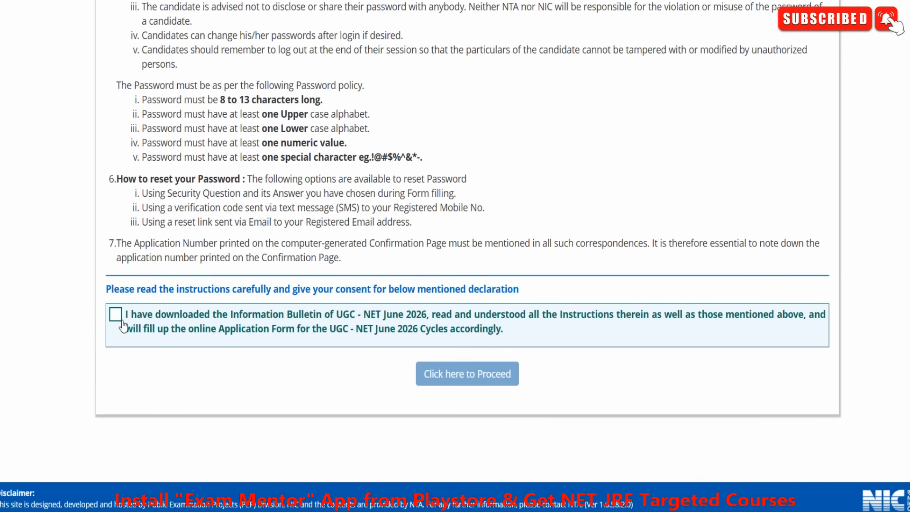
{"action": "left_click", "coordinate": [116, 315]}
{"action": "left_click", "coordinate": [478, 375]}
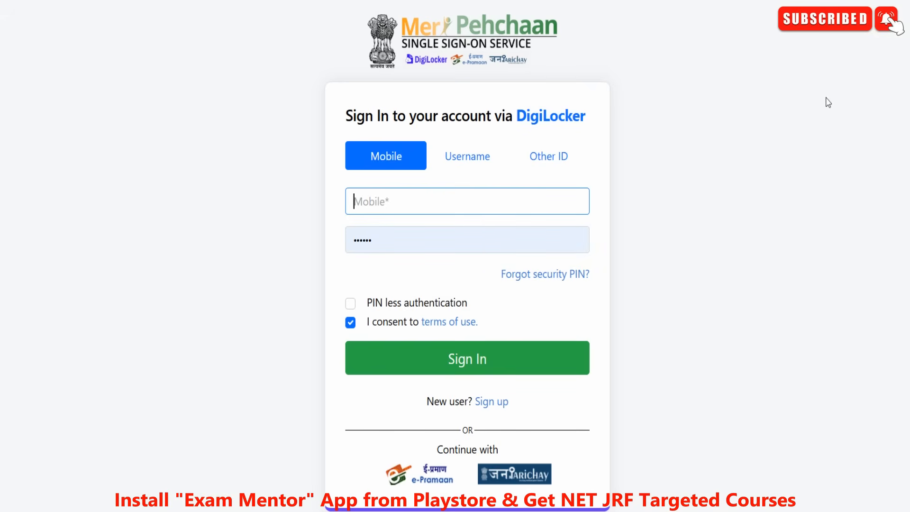
- Mark the Meri Pehchaan heading with a tick and an arrow, point out the Other ID option, and clear the marks
{"action": "mouse_move", "coordinate": [552, 52]}
{"action": "left_mouse_down"}
{"action": "mouse_move", "coordinate": [561, 66]}
{"action": "mouse_move", "coordinate": [608, 39]}
{"action": "left_mouse_up"}
{"action": "left_click_drag", "start_coordinate": [218, 79], "coordinate": [306, 57]}
{"action": "left_click_drag", "start_coordinate": [286, 43], "coordinate": [304, 83]}
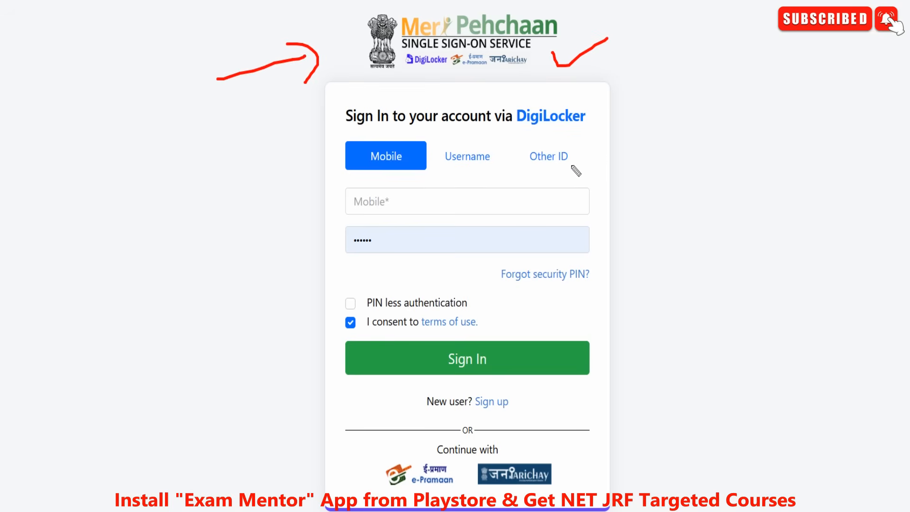
{"action": "mouse_move", "coordinate": [564, 141]}
{"action": "left_mouse_down"}
{"action": "mouse_move", "coordinate": [505, 142]}
{"action": "mouse_move", "coordinate": [591, 168]}
{"action": "mouse_move", "coordinate": [588, 159]}
{"action": "left_mouse_up"}
{"action": "mouse_move", "coordinate": [663, 110]}
{"action": "left_mouse_down"}
{"action": "mouse_move", "coordinate": [584, 157]}
{"action": "mouse_move", "coordinate": [619, 170]}
{"action": "left_mouse_up"}
{"action": "key", "text": "Escape"}
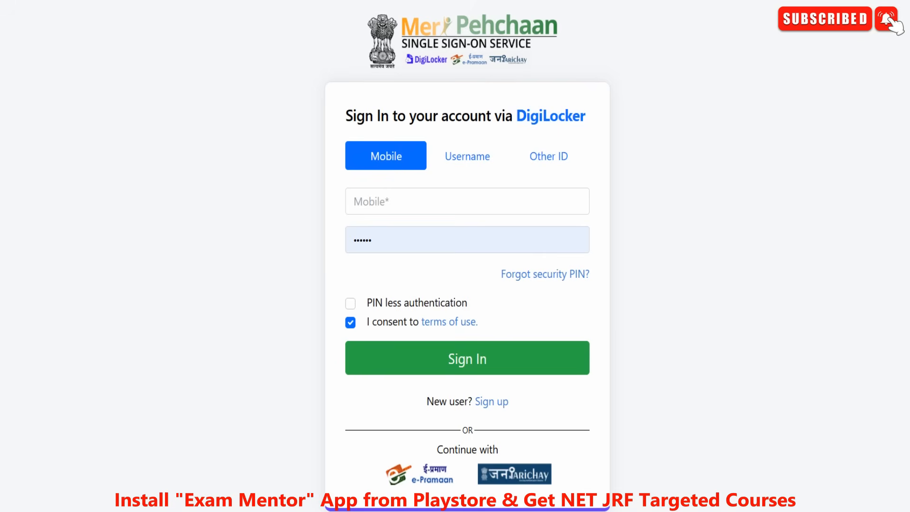
- Switch the DigiLocker sign-in to Other ID and view the available ID types without selecting one
{"action": "left_click", "coordinate": [552, 161]}
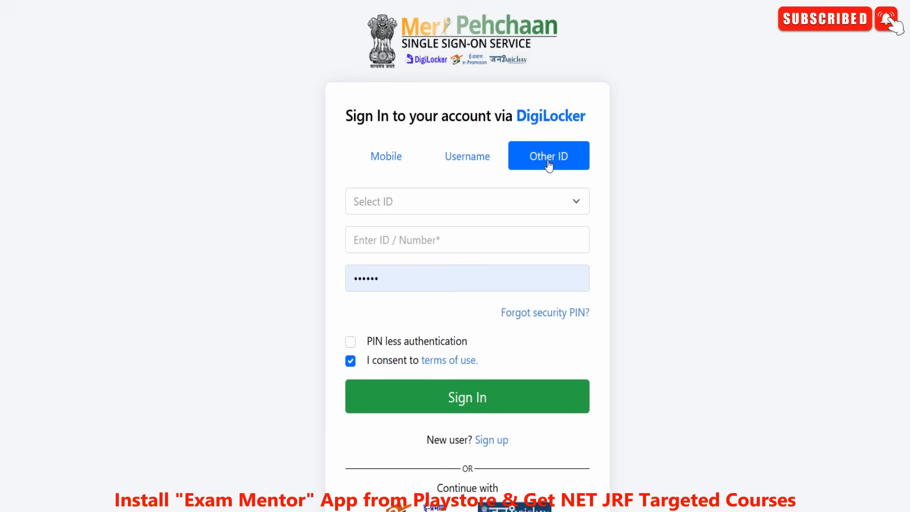
{"action": "left_click", "coordinate": [523, 207]}
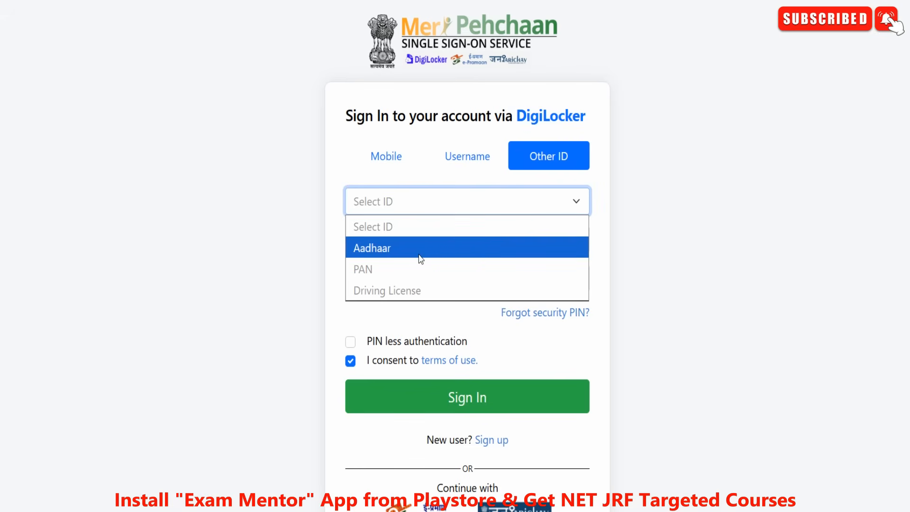
{"action": "left_click", "coordinate": [563, 280]}
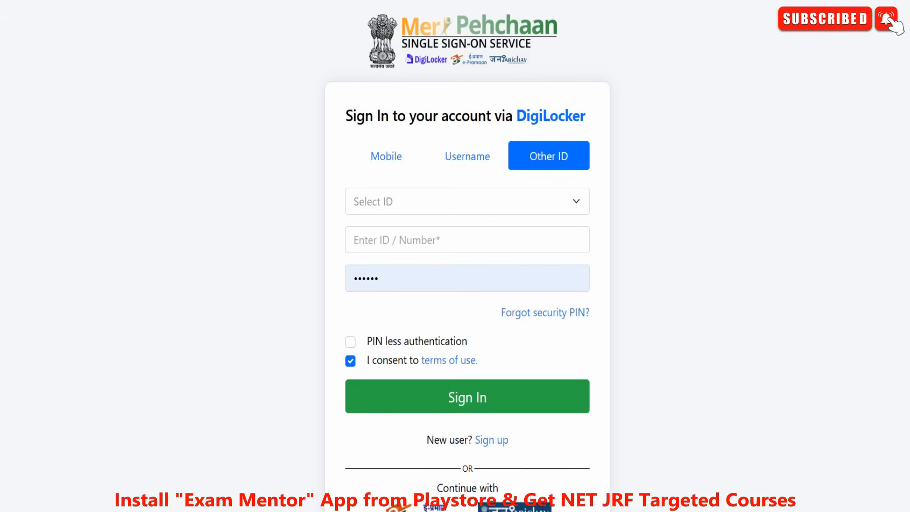
- Write a circled "NRI" beside the DigiLocker sign-in form and draw three lines branching down from it
{"action": "mouse_move", "coordinate": [710, 159]}
{"action": "left_mouse_down"}
{"action": "mouse_move", "coordinate": [715, 115]}
{"action": "mouse_move", "coordinate": [742, 122]}
{"action": "left_mouse_up"}
{"action": "mouse_move", "coordinate": [753, 160]}
{"action": "left_mouse_down"}
{"action": "mouse_move", "coordinate": [787, 171]}
{"action": "mouse_move", "coordinate": [790, 136]}
{"action": "mouse_move", "coordinate": [811, 125]}
{"action": "left_mouse_up"}
{"action": "left_click_drag", "start_coordinate": [791, 160], "coordinate": [808, 160]}
{"action": "left_click_drag", "start_coordinate": [779, 100], "coordinate": [814, 102]}
{"action": "left_click_drag", "start_coordinate": [732, 169], "coordinate": [683, 226]}
{"action": "left_click_drag", "start_coordinate": [760, 185], "coordinate": [761, 215]}
{"action": "left_click_drag", "start_coordinate": [800, 194], "coordinate": [808, 251]}
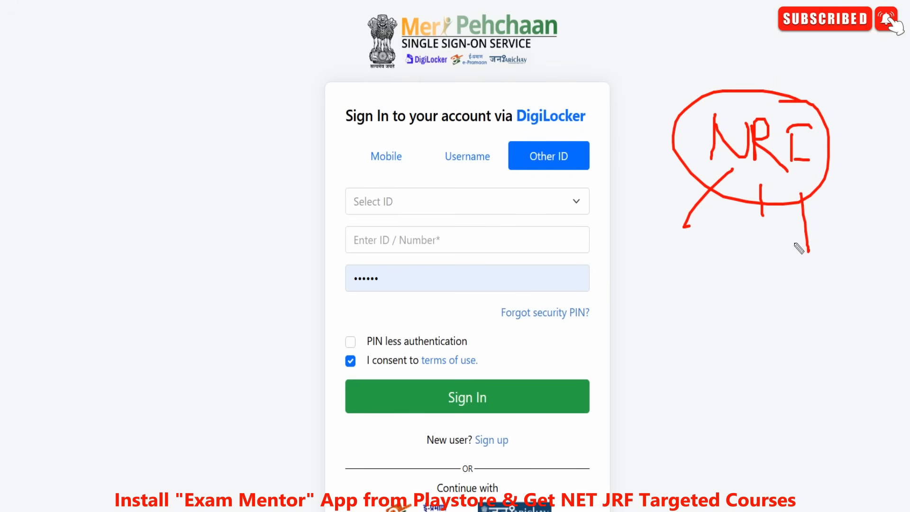
- Draw a cross by the DigiLocker heading, write a circled "PAN" beside the ID selector, and erase all annotations
{"action": "mouse_move", "coordinate": [590, 95]}
{"action": "left_mouse_down"}
{"action": "mouse_move", "coordinate": [575, 129]}
{"action": "mouse_move", "coordinate": [606, 145]}
{"action": "left_mouse_up"}
{"action": "left_click_drag", "start_coordinate": [599, 176], "coordinate": [602, 246]}
{"action": "mouse_move", "coordinate": [600, 192]}
{"action": "left_mouse_down"}
{"action": "mouse_move", "coordinate": [610, 207]}
{"action": "mouse_move", "coordinate": [634, 194]}
{"action": "mouse_move", "coordinate": [637, 236]}
{"action": "left_mouse_up"}
{"action": "left_click_drag", "start_coordinate": [629, 211], "coordinate": [663, 189]}
{"action": "left_click_drag", "start_coordinate": [611, 166], "coordinate": [654, 176]}
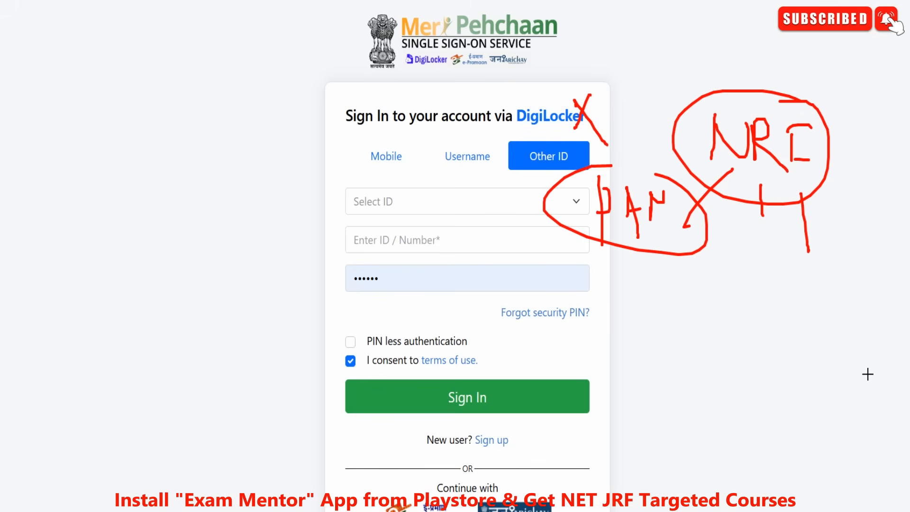
{"action": "key", "text": "e"}
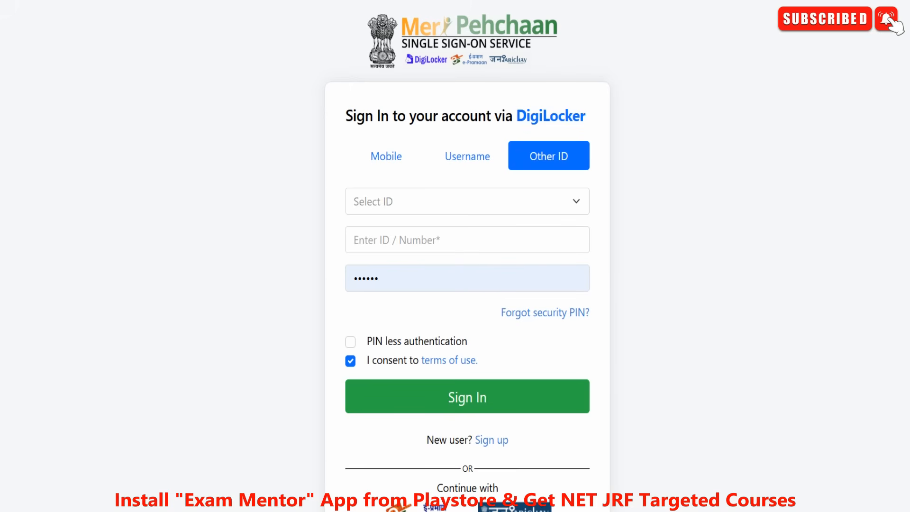
- Tick the ID type, ID number and PIN fields, circle Mobile, and link it to a circled "OTP" with an arrow
{"action": "left_click_drag", "start_coordinate": [431, 212], "coordinate": [452, 198]}
{"action": "left_click_drag", "start_coordinate": [434, 242], "coordinate": [455, 235]}
{"action": "left_click_drag", "start_coordinate": [441, 270], "coordinate": [457, 259]}
{"action": "mouse_move", "coordinate": [407, 145]}
{"action": "left_mouse_down"}
{"action": "mouse_move", "coordinate": [403, 185]}
{"action": "mouse_move", "coordinate": [367, 133]}
{"action": "left_mouse_up"}
{"action": "mouse_move", "coordinate": [299, 148]}
{"action": "left_mouse_down"}
{"action": "mouse_move", "coordinate": [346, 149]}
{"action": "mouse_move", "coordinate": [355, 137]}
{"action": "left_mouse_up"}
{"action": "mouse_move", "coordinate": [213, 170]}
{"action": "left_mouse_down"}
{"action": "mouse_move", "coordinate": [243, 196]}
{"action": "mouse_move", "coordinate": [281, 171]}
{"action": "mouse_move", "coordinate": [280, 142]}
{"action": "mouse_move", "coordinate": [260, 250]}
{"action": "mouse_move", "coordinate": [331, 248]}
{"action": "left_mouse_up"}
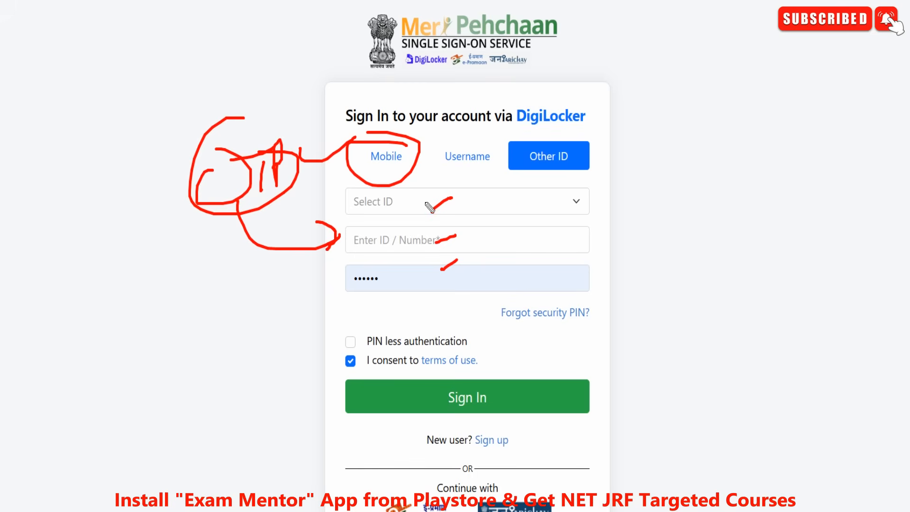
- Box the DigiLocker heading, draw a cross beside it, circle the Sign up link with an arrow, and erase the marks
{"action": "mouse_move", "coordinate": [616, 94]}
{"action": "left_mouse_down"}
{"action": "mouse_move", "coordinate": [512, 94]}
{"action": "mouse_move", "coordinate": [545, 132]}
{"action": "mouse_move", "coordinate": [612, 92]}
{"action": "left_mouse_up"}
{"action": "mouse_move", "coordinate": [706, 128]}
{"action": "left_mouse_down"}
{"action": "mouse_move", "coordinate": [722, 108]}
{"action": "mouse_move", "coordinate": [738, 186]}
{"action": "left_mouse_up"}
{"action": "left_click_drag", "start_coordinate": [516, 421], "coordinate": [492, 400]}
{"action": "mouse_move", "coordinate": [667, 350]}
{"action": "left_mouse_down"}
{"action": "mouse_move", "coordinate": [533, 447]}
{"action": "mouse_move", "coordinate": [574, 454]}
{"action": "left_mouse_up"}
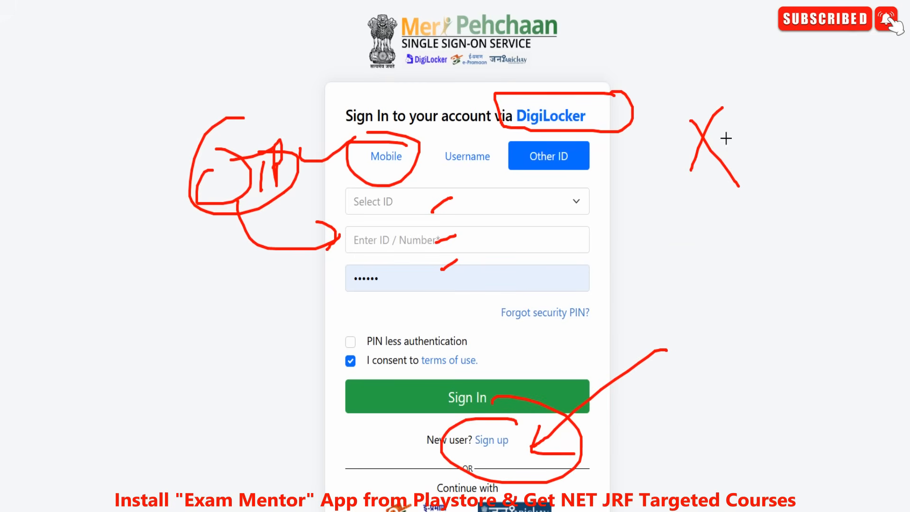
{"action": "key", "text": "e"}
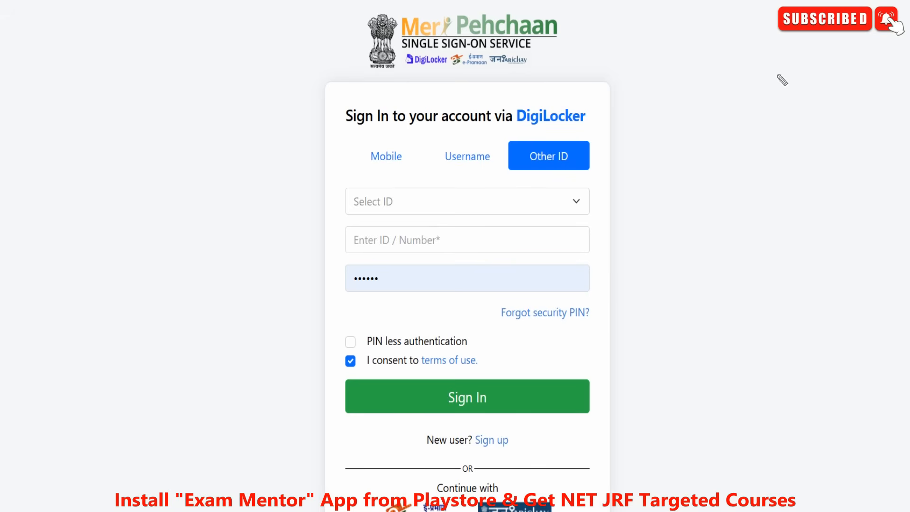
- Box and tick the DigiLocker heading, and draw a downward arrow to an underlined "Video" note beside the form
{"action": "mouse_move", "coordinate": [503, 137]}
{"action": "left_mouse_down"}
{"action": "mouse_move", "coordinate": [607, 90]}
{"action": "mouse_move", "coordinate": [450, 151]}
{"action": "left_mouse_up"}
{"action": "left_click_drag", "start_coordinate": [586, 95], "coordinate": [653, 47]}
{"action": "left_click_drag", "start_coordinate": [715, 91], "coordinate": [715, 102]}
{"action": "left_click_drag", "start_coordinate": [716, 193], "coordinate": [715, 275]}
{"action": "left_click_drag", "start_coordinate": [688, 221], "coordinate": [729, 230]}
{"action": "mouse_move", "coordinate": [699, 268]}
{"action": "left_mouse_down"}
{"action": "mouse_move", "coordinate": [750, 282]}
{"action": "mouse_move", "coordinate": [760, 327]}
{"action": "left_mouse_up"}
{"action": "left_click", "coordinate": [770, 269]}
{"action": "mouse_move", "coordinate": [782, 294]}
{"action": "left_mouse_down"}
{"action": "mouse_move", "coordinate": [816, 306]}
{"action": "mouse_move", "coordinate": [808, 349]}
{"action": "mouse_move", "coordinate": [782, 374]}
{"action": "mouse_move", "coordinate": [798, 372]}
{"action": "left_mouse_up"}
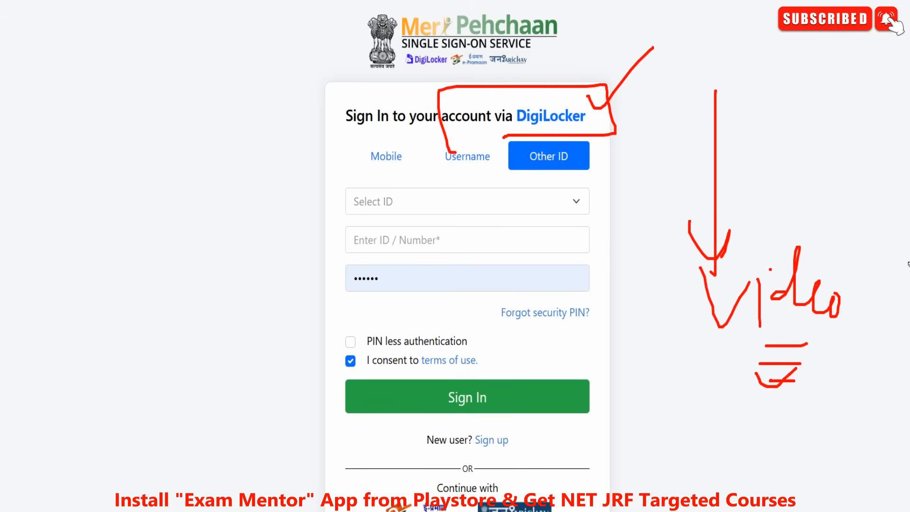
{"action": "left_click_drag", "start_coordinate": [877, 441], "coordinate": [0, 0]}
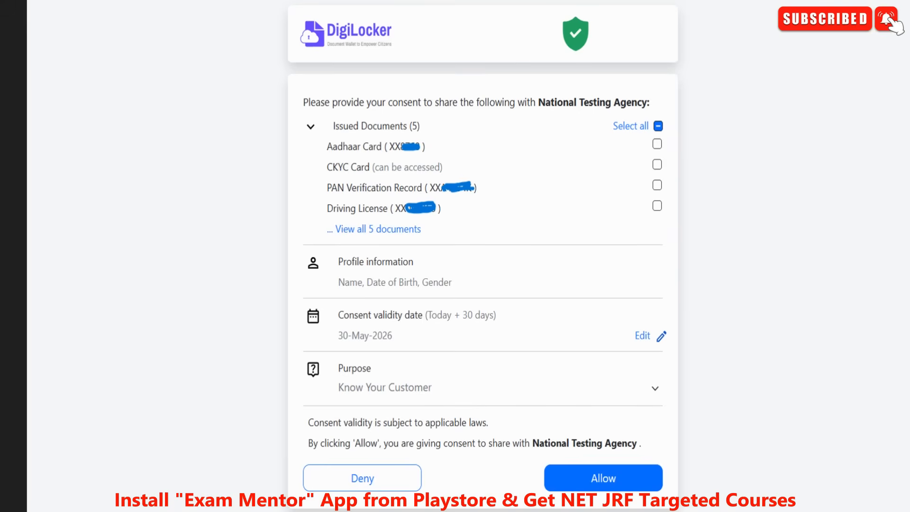
- Bracket the issued documents list with an arrow pointing to it, underline Aadhaar Card and PAN Verification Record, and draw ticks on their checkboxes
{"action": "mouse_move", "coordinate": [306, 140]}
{"action": "left_mouse_down"}
{"action": "mouse_move", "coordinate": [299, 154]}
{"action": "mouse_move", "coordinate": [307, 244]}
{"action": "left_mouse_up"}
{"action": "mouse_move", "coordinate": [166, 205]}
{"action": "left_mouse_down"}
{"action": "mouse_move", "coordinate": [231, 186]}
{"action": "mouse_move", "coordinate": [240, 203]}
{"action": "left_mouse_up"}
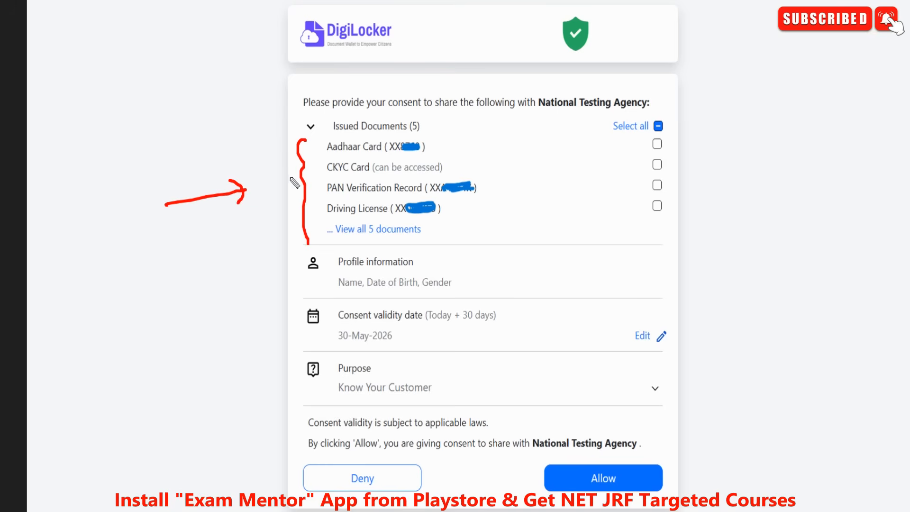
{"action": "left_click_drag", "start_coordinate": [341, 153], "coordinate": [424, 152]}
{"action": "left_click_drag", "start_coordinate": [346, 196], "coordinate": [413, 191]}
{"action": "left_click_drag", "start_coordinate": [655, 142], "coordinate": [670, 141]}
{"action": "left_click_drag", "start_coordinate": [655, 182], "coordinate": [675, 169]}
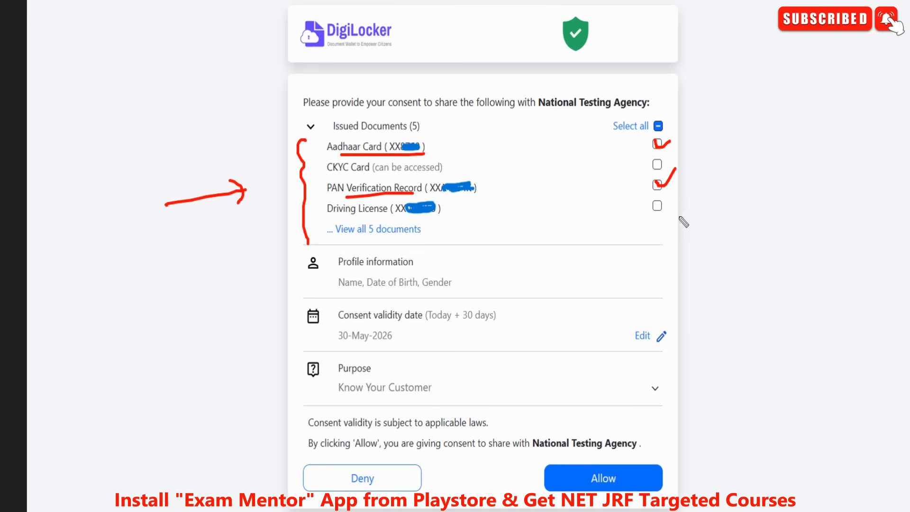
- Circle and tick the Allow option, circle the consent validity and purpose sections with a cross and ticks, and erase the marks
{"action": "mouse_move", "coordinate": [564, 510]}
{"action": "left_mouse_down"}
{"action": "mouse_move", "coordinate": [609, 445]}
{"action": "mouse_move", "coordinate": [648, 442]}
{"action": "left_mouse_up"}
{"action": "mouse_move", "coordinate": [393, 315]}
{"action": "left_mouse_down"}
{"action": "mouse_move", "coordinate": [355, 316]}
{"action": "mouse_move", "coordinate": [680, 390]}
{"action": "mouse_move", "coordinate": [334, 306]}
{"action": "left_mouse_up"}
{"action": "left_click_drag", "start_coordinate": [462, 308], "coordinate": [421, 413]}
{"action": "left_click_drag", "start_coordinate": [416, 347], "coordinate": [533, 430]}
{"action": "mouse_move", "coordinate": [544, 356]}
{"action": "left_mouse_down"}
{"action": "mouse_move", "coordinate": [577, 353]}
{"action": "mouse_move", "coordinate": [603, 368]}
{"action": "left_mouse_up"}
{"action": "left_click_drag", "start_coordinate": [686, 446], "coordinate": [705, 414]}
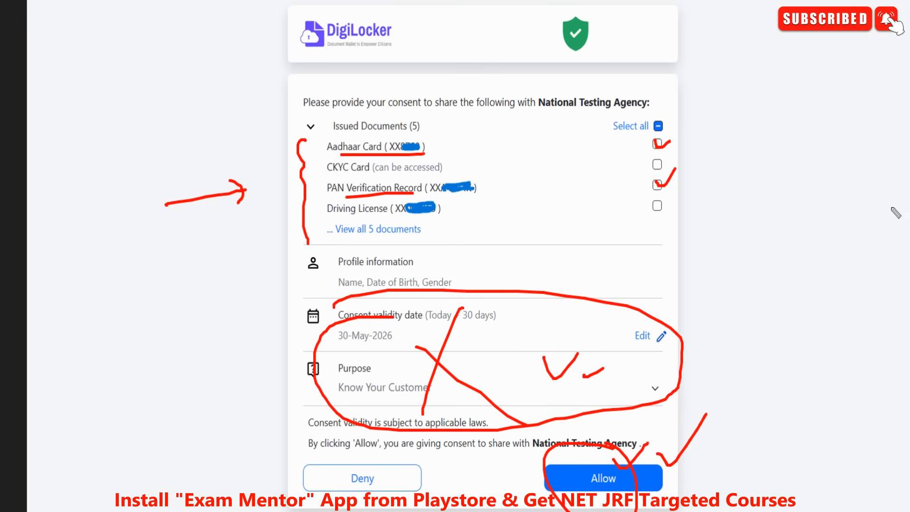
{"action": "key", "text": "e"}
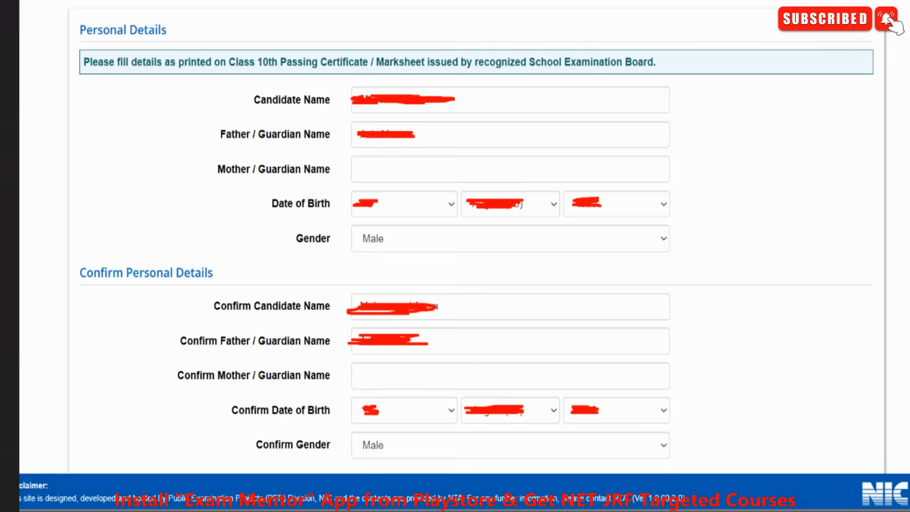
- Draw ticks down the Personal Details and Confirm Personal Details fields, and clear the marks
{"action": "left_click_drag", "start_coordinate": [400, 95], "coordinate": [436, 72]}
{"action": "left_click_drag", "start_coordinate": [421, 126], "coordinate": [449, 114]}
{"action": "left_click_drag", "start_coordinate": [382, 188], "coordinate": [421, 164]}
{"action": "left_click_drag", "start_coordinate": [395, 218], "coordinate": [431, 193]}
{"action": "left_click_drag", "start_coordinate": [411, 247], "coordinate": [433, 236]}
{"action": "left_click_drag", "start_coordinate": [385, 324], "coordinate": [398, 314]}
{"action": "left_click_drag", "start_coordinate": [402, 358], "coordinate": [426, 337]}
{"action": "left_click_drag", "start_coordinate": [407, 409], "coordinate": [436, 391]}
{"action": "left_click_drag", "start_coordinate": [426, 438], "coordinate": [450, 427]}
{"action": "mouse_move", "coordinate": [856, 27]}
{"action": "left_mouse_down"}
{"action": "mouse_move", "coordinate": [474, 374]}
{"action": "mouse_move", "coordinate": [365, 451]}
{"action": "left_mouse_up"}
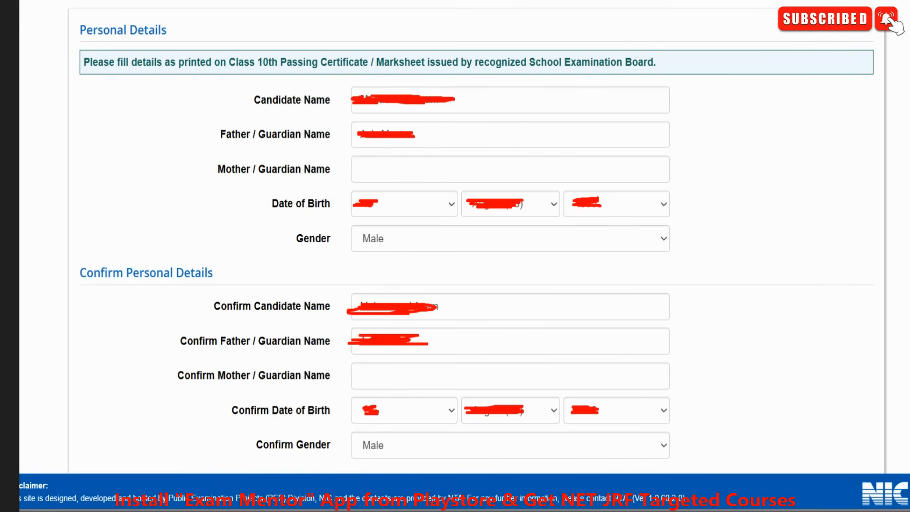
- Underline the top of the form's next section, handwrite a note beside it, add a tick, and clear the marks
{"action": "scroll", "coordinate": [746, 186], "scroll_direction": "down", "scroll_amount": 10}
{"action": "mouse_move", "coordinate": [144, 60]}
{"action": "left_mouse_down"}
{"action": "mouse_move", "coordinate": [256, 59]}
{"action": "mouse_move", "coordinate": [293, 27]}
{"action": "mouse_move", "coordinate": [416, 44]}
{"action": "mouse_move", "coordinate": [566, 42]}
{"action": "left_mouse_up"}
{"action": "left_click_drag", "start_coordinate": [535, 22], "coordinate": [542, 57]}
{"action": "left_click_drag", "start_coordinate": [627, 29], "coordinate": [616, 64]}
{"action": "mouse_move", "coordinate": [635, 20]}
{"action": "left_mouse_down"}
{"action": "mouse_move", "coordinate": [644, 58]}
{"action": "mouse_move", "coordinate": [644, 45]}
{"action": "left_mouse_up"}
{"action": "mouse_move", "coordinate": [675, 41]}
{"action": "left_mouse_down"}
{"action": "mouse_move", "coordinate": [680, 16]}
{"action": "mouse_move", "coordinate": [682, 53]}
{"action": "left_mouse_up"}
{"action": "left_click_drag", "start_coordinate": [700, 10], "coordinate": [693, 68]}
{"action": "left_click_drag", "start_coordinate": [708, 38], "coordinate": [754, 51]}
{"action": "mouse_move", "coordinate": [754, 84]}
{"action": "left_mouse_down"}
{"action": "mouse_move", "coordinate": [762, 116]}
{"action": "mouse_move", "coordinate": [795, 105]}
{"action": "left_mouse_up"}
{"action": "left_click_drag", "start_coordinate": [804, 73], "coordinate": [800, 127]}
{"action": "mouse_move", "coordinate": [805, 116]}
{"action": "left_mouse_down"}
{"action": "mouse_move", "coordinate": [832, 126]}
{"action": "mouse_move", "coordinate": [844, 113]}
{"action": "left_mouse_up"}
{"action": "left_click_drag", "start_coordinate": [779, 90], "coordinate": [825, 87]}
{"action": "left_click_drag", "start_coordinate": [790, 141], "coordinate": [813, 143]}
{"action": "left_click_drag", "start_coordinate": [783, 155], "coordinate": [800, 158]}
{"action": "left_click_drag", "start_coordinate": [798, 164], "coordinate": [820, 163]}
{"action": "left_click", "coordinate": [207, 76]}
{"action": "left_click_drag", "start_coordinate": [207, 77], "coordinate": [248, 67]}
{"action": "left_click_drag", "start_coordinate": [878, 272], "coordinate": [5, 1]}
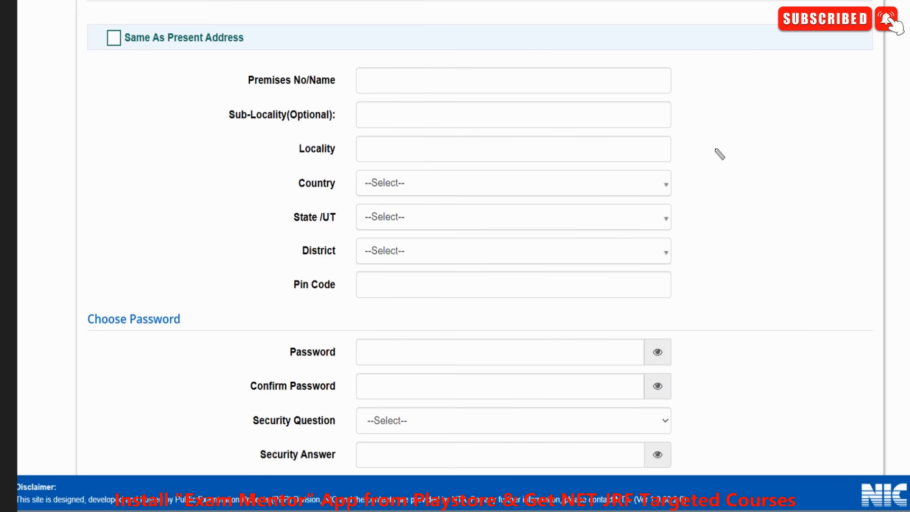
- Draw ticks on the permanent address fields from Premises No/Name to Pin Code, erase them, and enable Same As Present Address
{"action": "left_click_drag", "start_coordinate": [388, 83], "coordinate": [451, 69]}
{"action": "left_click_drag", "start_coordinate": [396, 147], "coordinate": [431, 141]}
{"action": "left_click_drag", "start_coordinate": [396, 197], "coordinate": [456, 177]}
{"action": "left_click_drag", "start_coordinate": [418, 228], "coordinate": [452, 214]}
{"action": "left_click_drag", "start_coordinate": [424, 255], "coordinate": [461, 235]}
{"action": "left_click_drag", "start_coordinate": [428, 296], "coordinate": [455, 284]}
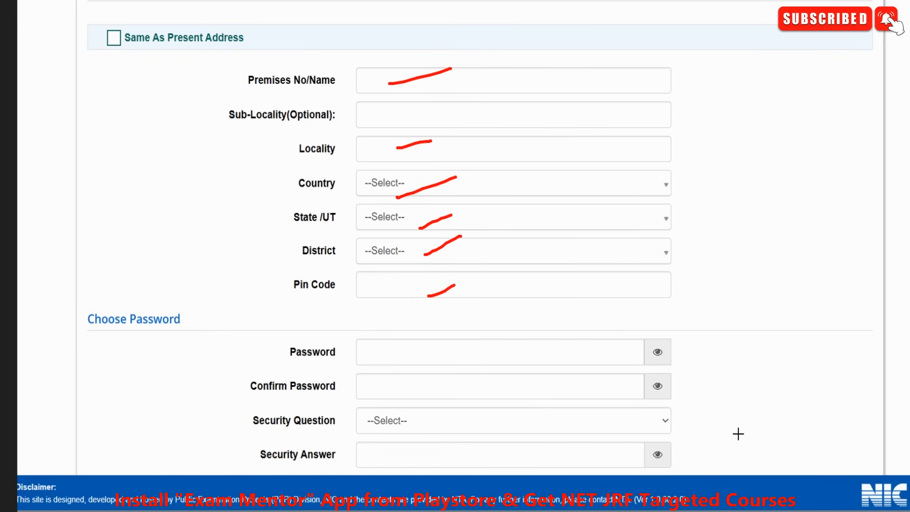
{"action": "key", "text": "e"}
{"action": "left_click", "coordinate": [114, 38]}
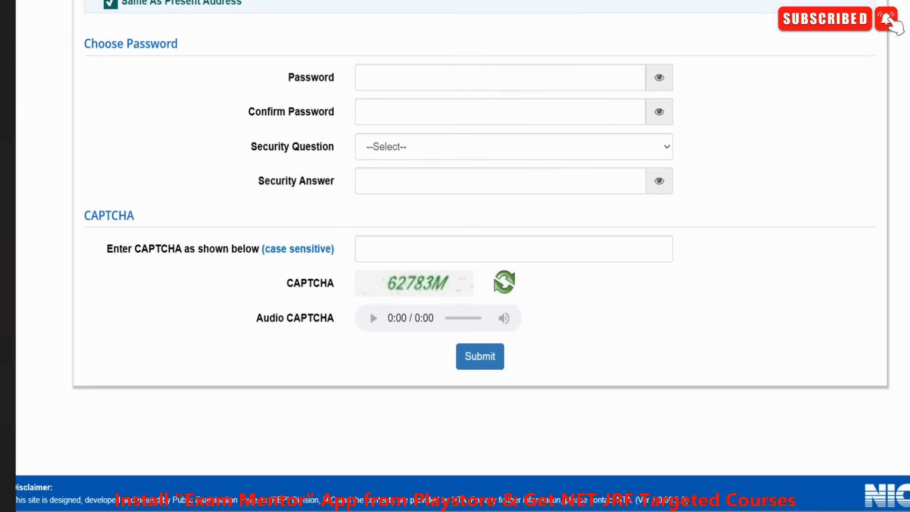
- Mark the Password, Confirm Password and Security Question fields, and write a boxed "8 – 13" with a downward arrow beside them
{"action": "left_click_drag", "start_coordinate": [372, 82], "coordinate": [432, 52]}
{"action": "left_click_drag", "start_coordinate": [402, 113], "coordinate": [425, 109]}
{"action": "left_click_drag", "start_coordinate": [406, 152], "coordinate": [423, 152]}
{"action": "mouse_move", "coordinate": [718, 83]}
{"action": "left_mouse_down"}
{"action": "mouse_move", "coordinate": [702, 94]}
{"action": "mouse_move", "coordinate": [708, 112]}
{"action": "mouse_move", "coordinate": [764, 112]}
{"action": "left_mouse_up"}
{"action": "mouse_move", "coordinate": [782, 90]}
{"action": "left_mouse_down"}
{"action": "mouse_move", "coordinate": [785, 128]}
{"action": "mouse_move", "coordinate": [807, 141]}
{"action": "left_mouse_up"}
{"action": "mouse_move", "coordinate": [836, 73]}
{"action": "left_mouse_down"}
{"action": "mouse_move", "coordinate": [676, 116]}
{"action": "mouse_move", "coordinate": [845, 80]}
{"action": "left_mouse_up"}
{"action": "left_click_drag", "start_coordinate": [713, 164], "coordinate": [726, 202]}
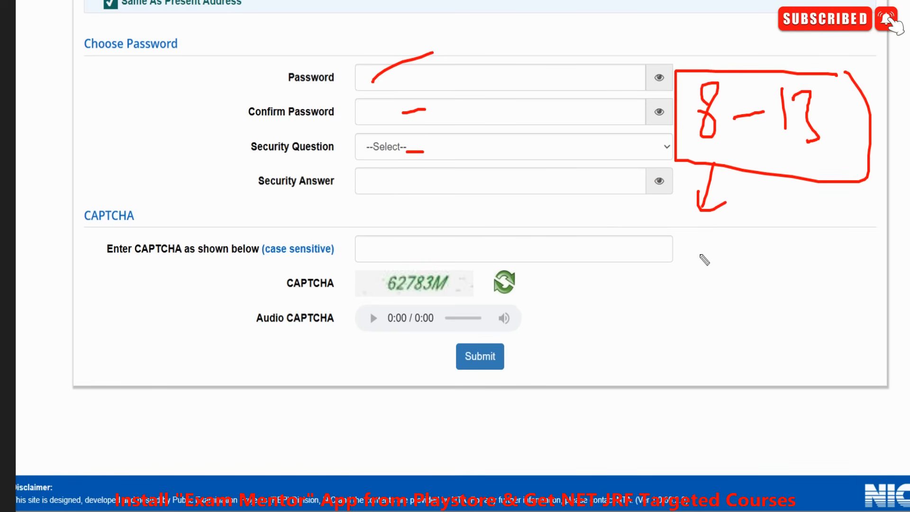
- Write an example account password below the box, point arrows at its capital letter, digits and symbol, and erase the annotations
{"action": "mouse_move", "coordinate": [607, 274]}
{"action": "left_mouse_down"}
{"action": "mouse_move", "coordinate": [628, 216]}
{"action": "mouse_move", "coordinate": [645, 284]}
{"action": "left_mouse_up"}
{"action": "left_click_drag", "start_coordinate": [607, 248], "coordinate": [638, 244]}
{"action": "mouse_move", "coordinate": [649, 271]}
{"action": "left_mouse_down"}
{"action": "mouse_move", "coordinate": [661, 248]}
{"action": "mouse_move", "coordinate": [673, 273]}
{"action": "left_mouse_up"}
{"action": "mouse_move", "coordinate": [676, 234]}
{"action": "left_mouse_down"}
{"action": "mouse_move", "coordinate": [692, 262]}
{"action": "mouse_move", "coordinate": [715, 275]}
{"action": "left_mouse_up"}
{"action": "mouse_move", "coordinate": [718, 237]}
{"action": "left_mouse_down"}
{"action": "mouse_move", "coordinate": [723, 284]}
{"action": "mouse_move", "coordinate": [740, 260]}
{"action": "left_mouse_up"}
{"action": "left_click_drag", "start_coordinate": [619, 288], "coordinate": [613, 345]}
{"action": "left_click_drag", "start_coordinate": [596, 306], "coordinate": [699, 297]}
{"action": "mouse_move", "coordinate": [757, 256]}
{"action": "left_mouse_down"}
{"action": "mouse_move", "coordinate": [758, 286]}
{"action": "mouse_move", "coordinate": [789, 278]}
{"action": "mouse_move", "coordinate": [808, 289]}
{"action": "left_mouse_up"}
{"action": "mouse_move", "coordinate": [853, 258]}
{"action": "left_mouse_down"}
{"action": "mouse_move", "coordinate": [867, 284]}
{"action": "mouse_move", "coordinate": [851, 369]}
{"action": "left_mouse_up"}
{"action": "left_click_drag", "start_coordinate": [828, 326], "coordinate": [872, 355]}
{"action": "left_click_drag", "start_coordinate": [777, 311], "coordinate": [776, 372]}
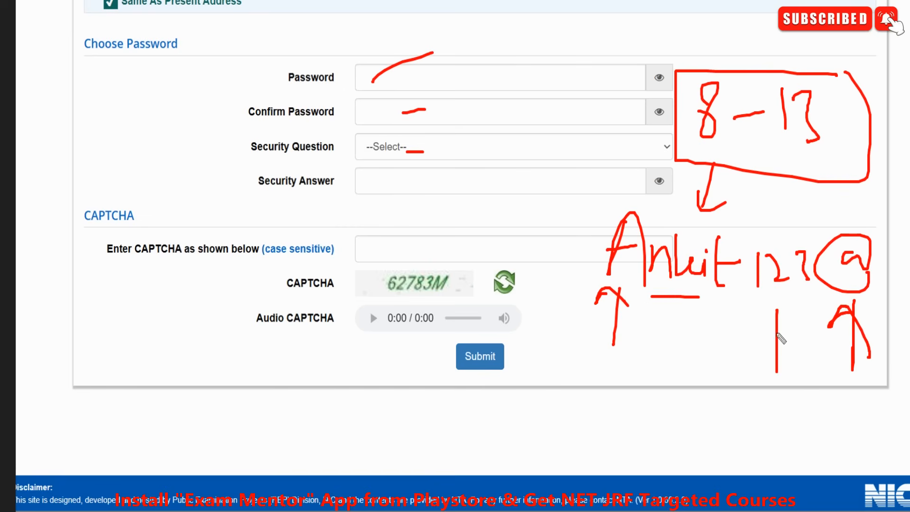
{"action": "left_click_drag", "start_coordinate": [755, 341], "coordinate": [793, 349]}
{"action": "left_click_drag", "start_coordinate": [612, 308], "coordinate": [874, 313]}
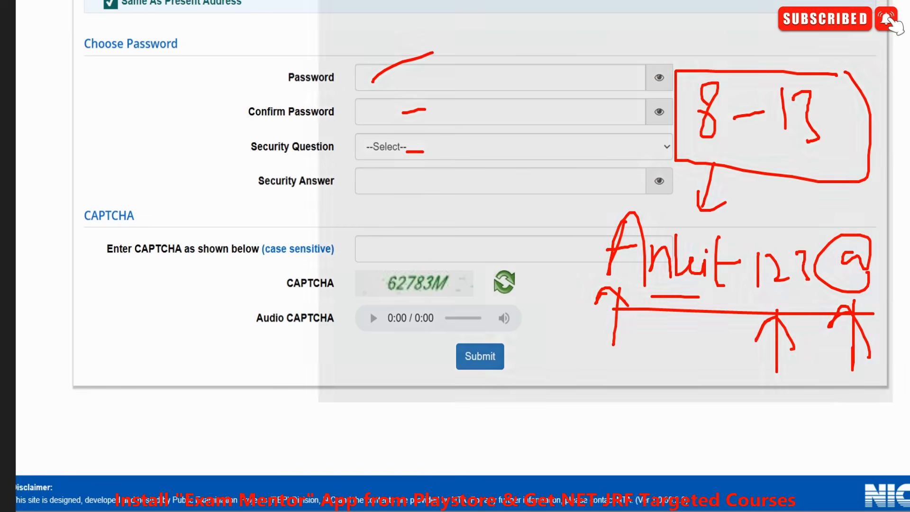
{"action": "key", "text": "e"}
- Tick the Security Question and Security Answer fields, circle the CAPTCHA image with an arrow to its entry field, and erase the marks
{"action": "left_click_drag", "start_coordinate": [406, 151], "coordinate": [441, 136]}
{"action": "mouse_move", "coordinate": [671, 128]}
{"action": "left_mouse_down"}
{"action": "mouse_move", "coordinate": [654, 134]}
{"action": "mouse_move", "coordinate": [682, 149]}
{"action": "left_mouse_up"}
{"action": "left_click_drag", "start_coordinate": [680, 145], "coordinate": [709, 120]}
{"action": "left_click_drag", "start_coordinate": [497, 174], "coordinate": [541, 166]}
{"action": "mouse_move", "coordinate": [428, 262]}
{"action": "left_mouse_down"}
{"action": "mouse_move", "coordinate": [355, 270]}
{"action": "mouse_move", "coordinate": [471, 240]}
{"action": "mouse_move", "coordinate": [483, 247]}
{"action": "left_mouse_up"}
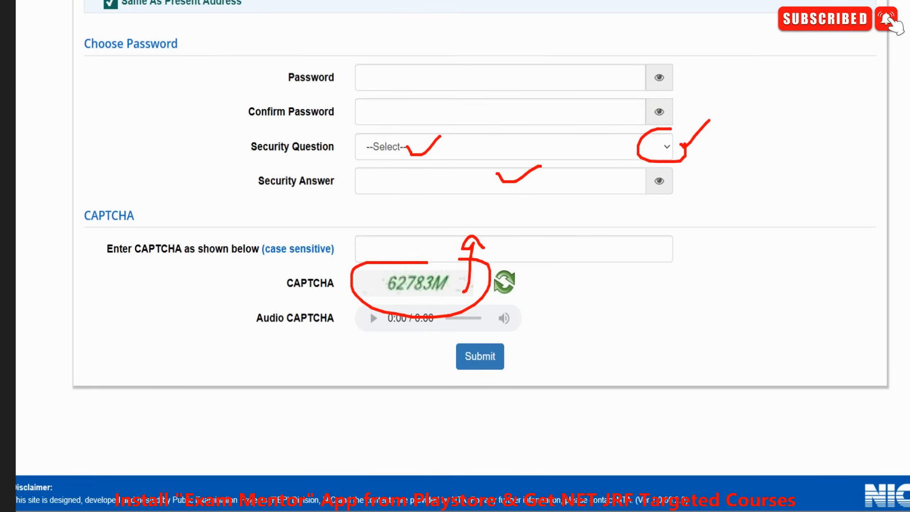
{"action": "key", "text": "e"}
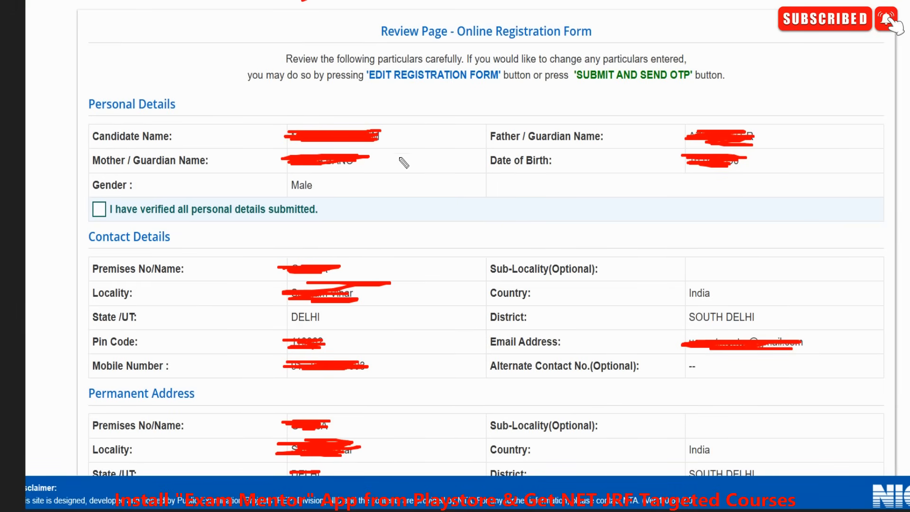
- Underline the Review Page heading and draw ticks across the Personal Details and Contact Details rows
{"action": "left_click_drag", "start_coordinate": [394, 45], "coordinate": [453, 45]}
{"action": "left_click_drag", "start_coordinate": [312, 154], "coordinate": [413, 121]}
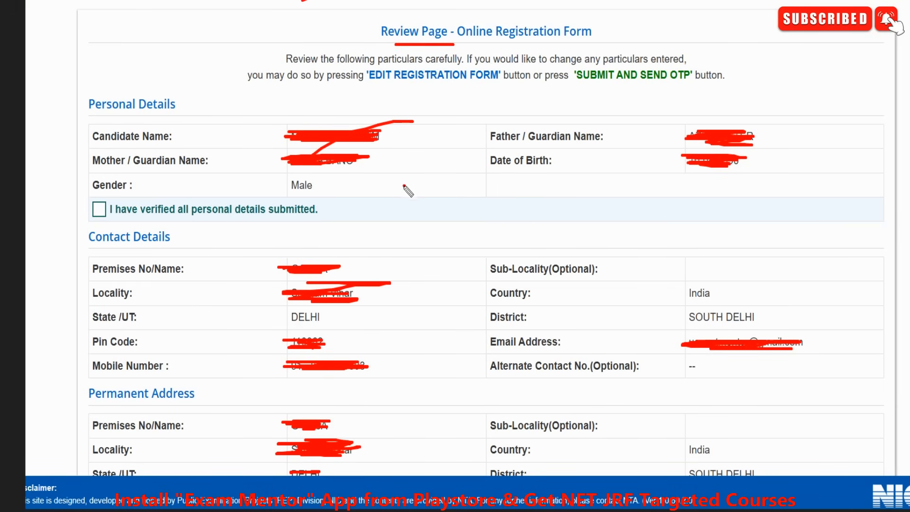
{"action": "left_click_drag", "start_coordinate": [403, 186], "coordinate": [500, 146]}
{"action": "left_click_drag", "start_coordinate": [639, 174], "coordinate": [673, 157]}
{"action": "left_click_drag", "start_coordinate": [410, 327], "coordinate": [456, 299]}
{"action": "left_click_drag", "start_coordinate": [544, 357], "coordinate": [615, 324]}
{"action": "left_click_drag", "start_coordinate": [624, 367], "coordinate": [653, 366]}
{"action": "left_click_drag", "start_coordinate": [362, 394], "coordinate": [398, 381]}
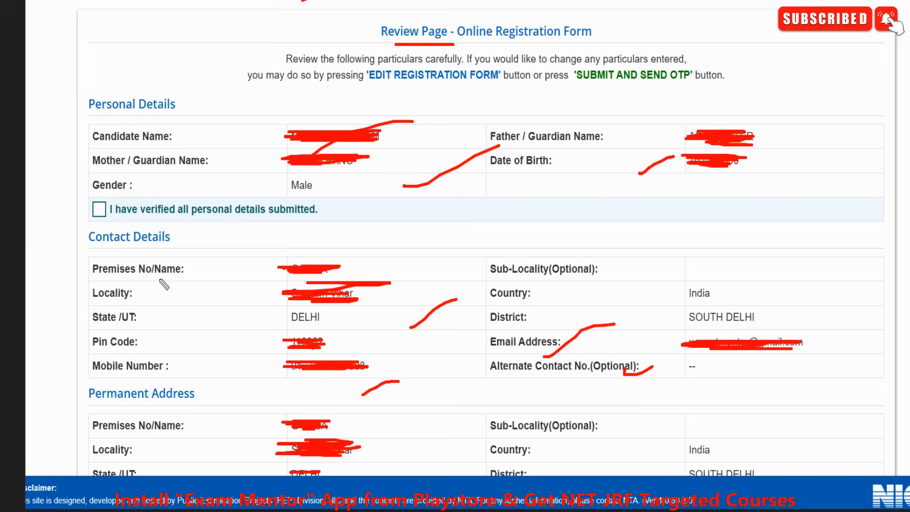
- Draw a tick on the personal details verification checkbox, add a downward arrow and tick by Permanent Address, and clear the marks
{"action": "left_click_drag", "start_coordinate": [98, 204], "coordinate": [157, 174]}
{"action": "mouse_move", "coordinate": [139, 280]}
{"action": "left_mouse_down"}
{"action": "mouse_move", "coordinate": [125, 400]}
{"action": "mouse_move", "coordinate": [140, 384]}
{"action": "left_mouse_up"}
{"action": "mouse_move", "coordinate": [162, 381]}
{"action": "left_mouse_down"}
{"action": "mouse_move", "coordinate": [172, 402]}
{"action": "mouse_move", "coordinate": [249, 359]}
{"action": "left_mouse_up"}
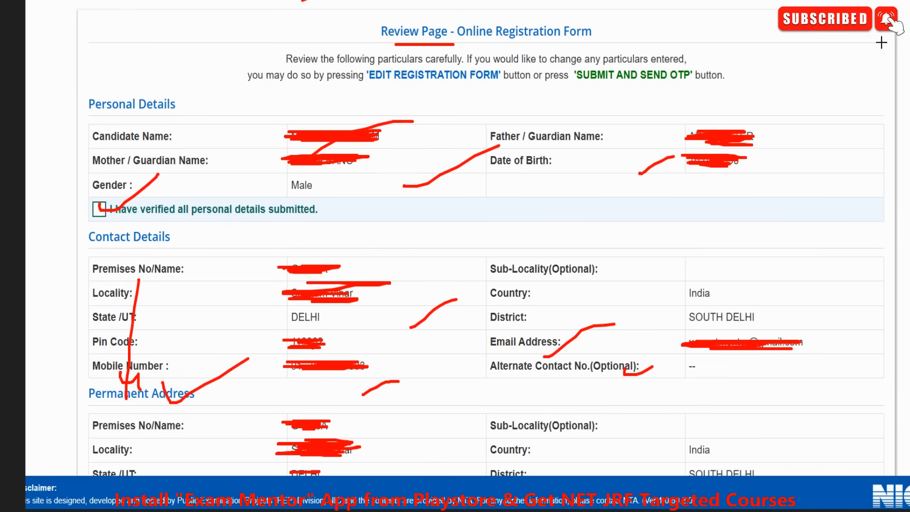
{"action": "key", "text": "Escape"}
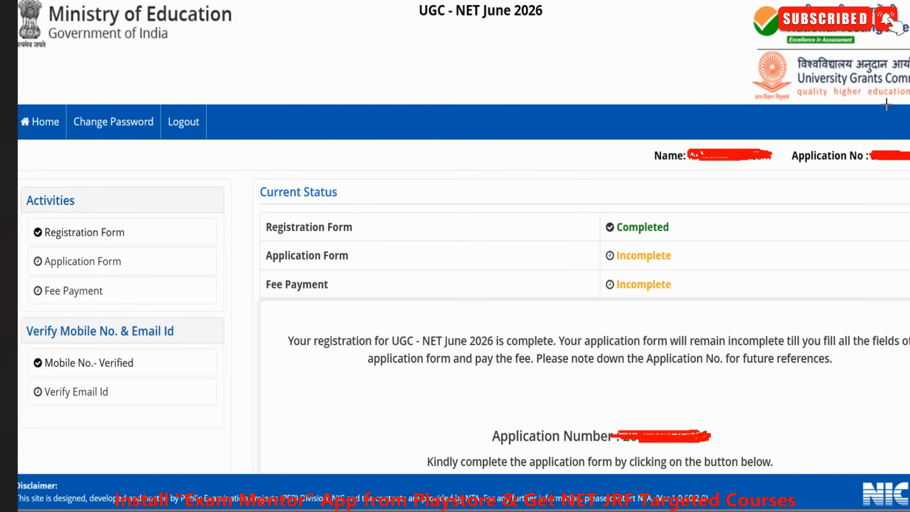
- Draw an arrow from Registration Form to its Completed status and a tick beside Mobile No.- Verified
{"action": "left_click_drag", "start_coordinate": [406, 232], "coordinate": [575, 230]}
{"action": "left_click_drag", "start_coordinate": [560, 217], "coordinate": [570, 242]}
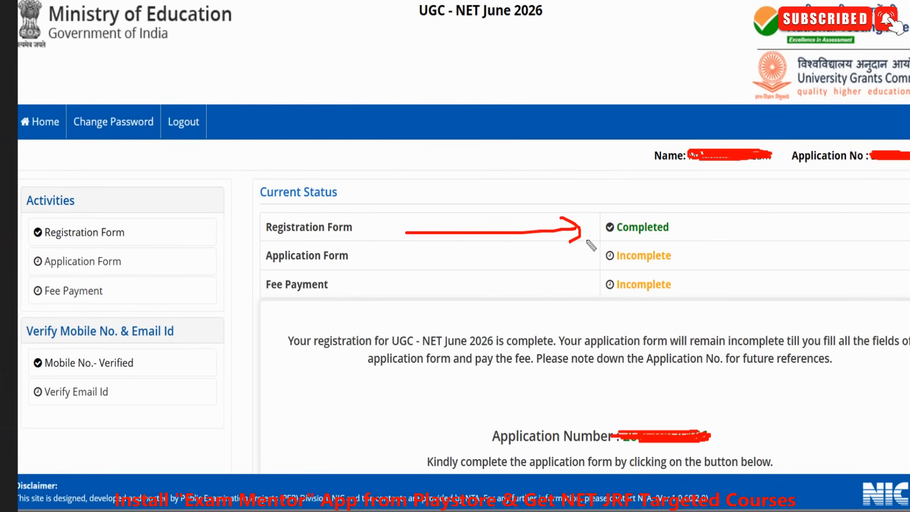
{"action": "left_click_drag", "start_coordinate": [139, 353], "coordinate": [199, 330]}
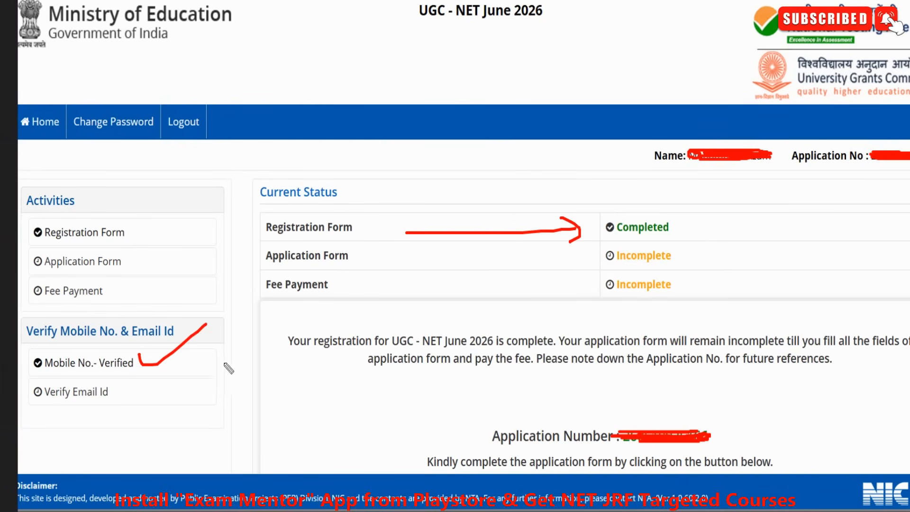
- Box Verify Email Id with an upward arrow, link it to a circled "OTP" note, and clear the annotations
{"action": "mouse_move", "coordinate": [50, 403]}
{"action": "left_mouse_down"}
{"action": "mouse_move", "coordinate": [121, 404]}
{"action": "mouse_move", "coordinate": [19, 375]}
{"action": "mouse_move", "coordinate": [76, 415]}
{"action": "mouse_move", "coordinate": [103, 454]}
{"action": "left_mouse_up"}
{"action": "mouse_move", "coordinate": [97, 418]}
{"action": "left_mouse_down"}
{"action": "mouse_move", "coordinate": [83, 428]}
{"action": "mouse_move", "coordinate": [128, 436]}
{"action": "left_mouse_up"}
{"action": "left_click_drag", "start_coordinate": [135, 391], "coordinate": [327, 339]}
{"action": "mouse_move", "coordinate": [316, 341]}
{"action": "left_mouse_down"}
{"action": "mouse_move", "coordinate": [316, 377]}
{"action": "mouse_move", "coordinate": [361, 315]}
{"action": "mouse_move", "coordinate": [363, 296]}
{"action": "left_mouse_up"}
{"action": "left_click", "coordinate": [335, 303]}
{"action": "left_click_drag", "start_coordinate": [293, 316], "coordinate": [285, 286]}
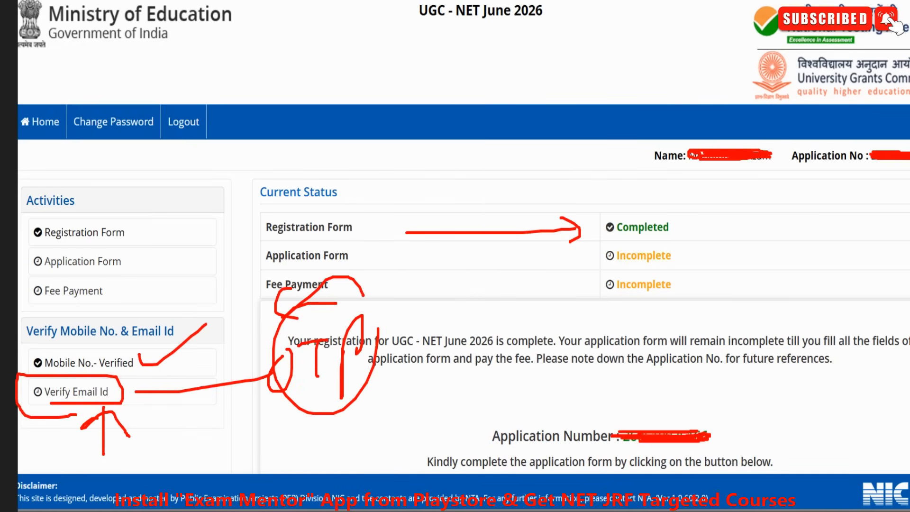
{"action": "key", "text": "Escape"}
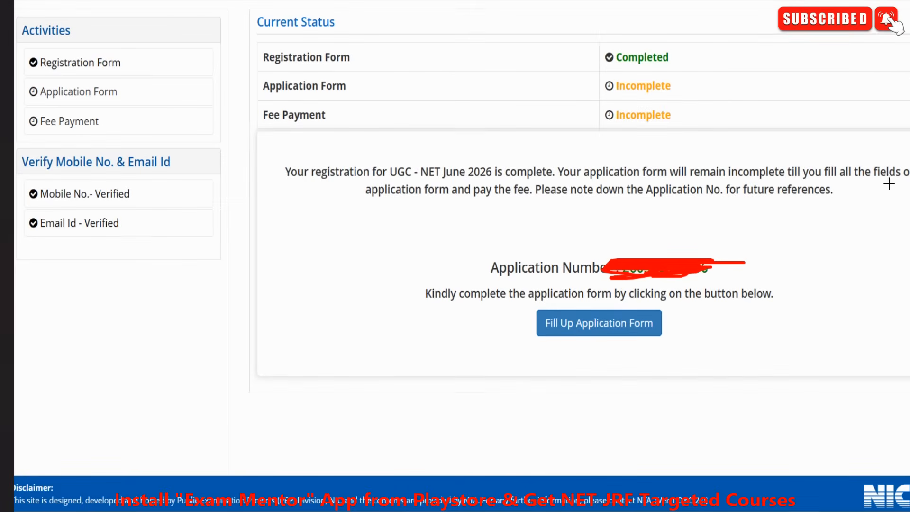
- Draw a tick over Fill Up Application Form and a downward arrow from the status column, and clear the marks
{"action": "mouse_move", "coordinate": [602, 341]}
{"action": "left_mouse_down"}
{"action": "mouse_move", "coordinate": [618, 342]}
{"action": "mouse_move", "coordinate": [701, 269]}
{"action": "left_mouse_up"}
{"action": "mouse_move", "coordinate": [663, 56]}
{"action": "left_mouse_down"}
{"action": "mouse_move", "coordinate": [654, 204]}
{"action": "mouse_move", "coordinate": [672, 189]}
{"action": "left_mouse_up"}
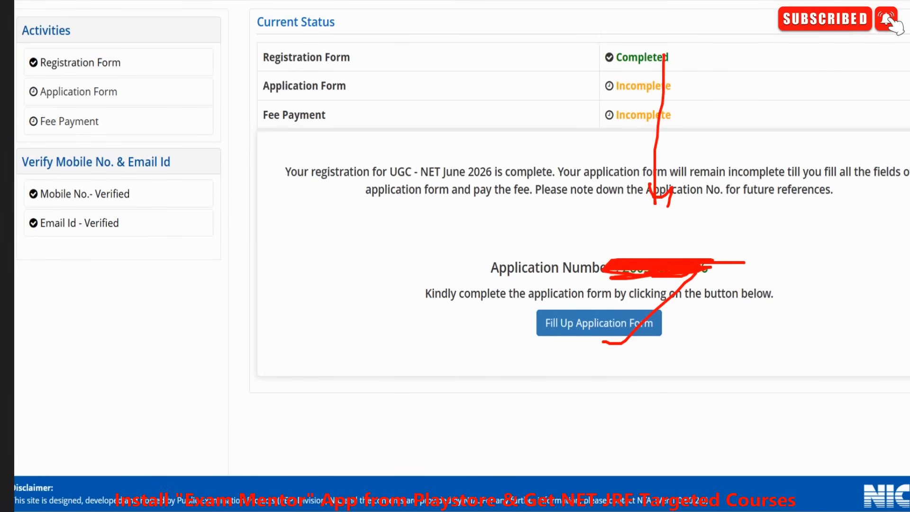
{"action": "key", "text": "Escape"}
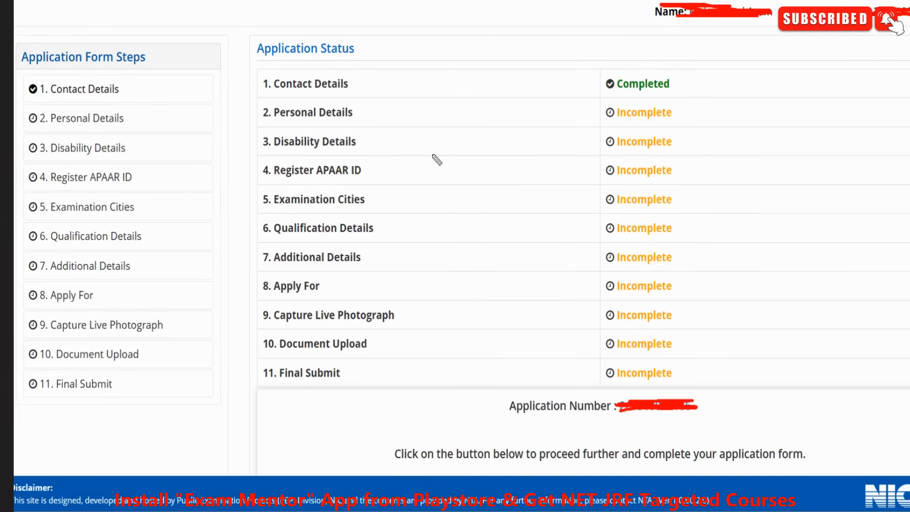
- Draw ticks down the Application Status steps and an arrow toward their Incomplete statuses, and clear the marks
{"action": "left_click_drag", "start_coordinate": [361, 115], "coordinate": [397, 95]}
{"action": "left_click_drag", "start_coordinate": [364, 139], "coordinate": [392, 127]}
{"action": "left_click_drag", "start_coordinate": [367, 188], "coordinate": [406, 165]}
{"action": "left_click_drag", "start_coordinate": [373, 240], "coordinate": [405, 228]}
{"action": "left_click_drag", "start_coordinate": [383, 269], "coordinate": [410, 261]}
{"action": "left_click_drag", "start_coordinate": [389, 317], "coordinate": [423, 300]}
{"action": "left_click_drag", "start_coordinate": [527, 191], "coordinate": [566, 191]}
{"action": "mouse_move", "coordinate": [557, 173]}
{"action": "left_mouse_down"}
{"action": "mouse_move", "coordinate": [566, 189]}
{"action": "mouse_move", "coordinate": [546, 216]}
{"action": "left_mouse_up"}
{"action": "key", "text": "Escape"}
- Advance to the Personal Details form and draw ticks by the prefilled name, date of birth, gender and guardian fields
{"action": "scroll", "coordinate": [455, 256], "scroll_direction": "down", "scroll_amount": 2}
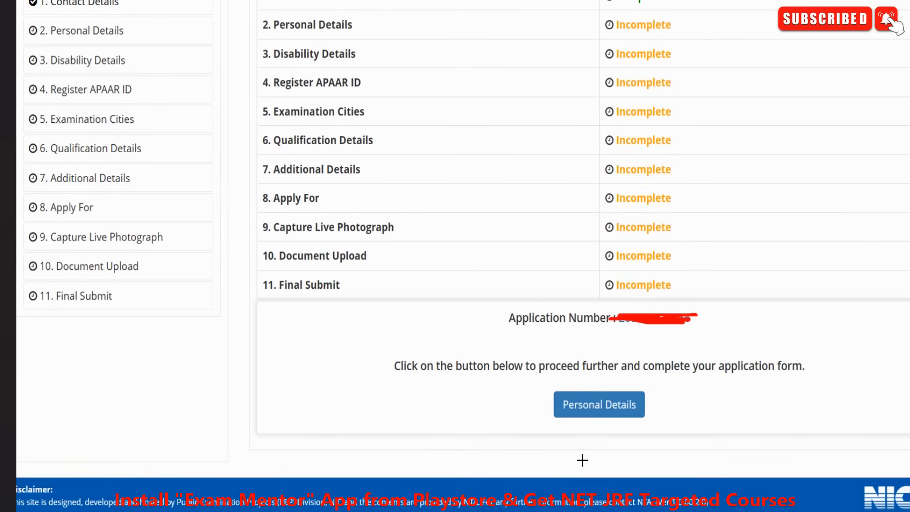
{"action": "key", "text": "Right"}
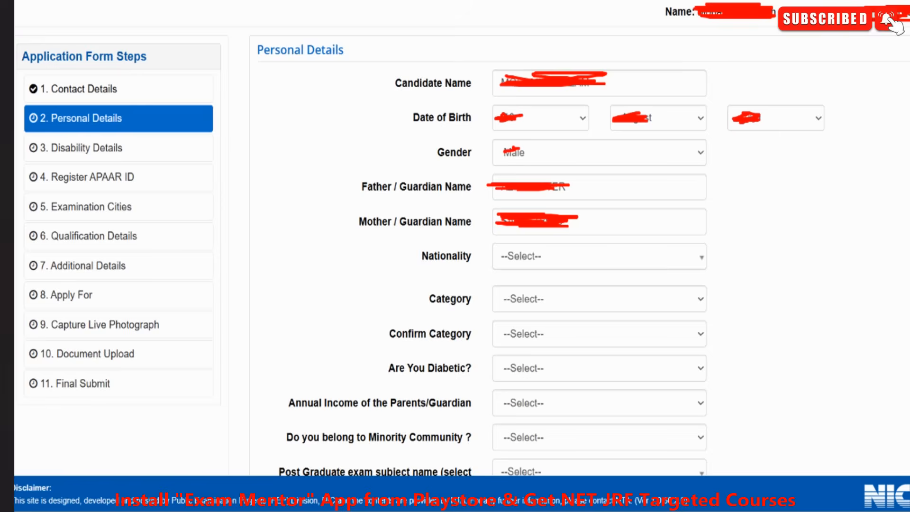
{"action": "left_click_drag", "start_coordinate": [552, 76], "coordinate": [592, 56]}
{"action": "left_click_drag", "start_coordinate": [555, 127], "coordinate": [580, 106]}
{"action": "left_click_drag", "start_coordinate": [561, 147], "coordinate": [592, 136]}
{"action": "left_click_drag", "start_coordinate": [579, 171], "coordinate": [601, 162]}
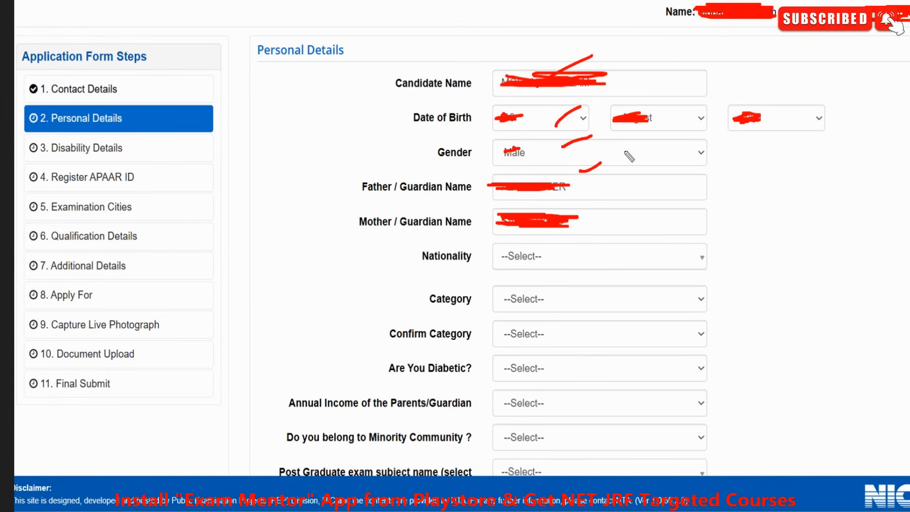
- Draw ticks on the fields from Nationality through Annual Income of the Parents/Guardian, and erase the marks
{"action": "left_click_drag", "start_coordinate": [534, 266], "coordinate": [555, 250]}
{"action": "left_click_drag", "start_coordinate": [534, 301], "coordinate": [560, 277]}
{"action": "left_click_drag", "start_coordinate": [538, 350], "coordinate": [566, 333]}
{"action": "left_click", "coordinate": [552, 375]}
{"action": "left_click_drag", "start_coordinate": [552, 374], "coordinate": [581, 357]}
{"action": "left_click_drag", "start_coordinate": [562, 394], "coordinate": [579, 390]}
{"action": "left_click_drag", "start_coordinate": [578, 416], "coordinate": [599, 402]}
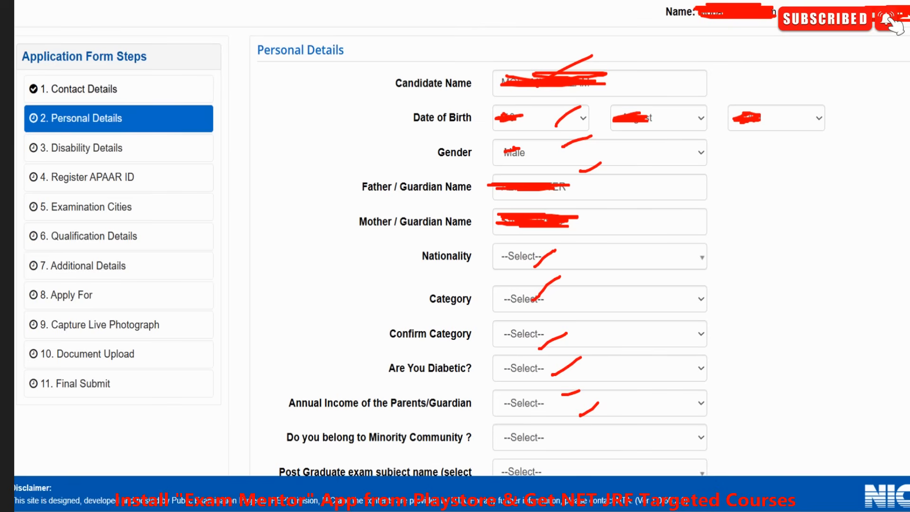
{"action": "key", "text": "e"}
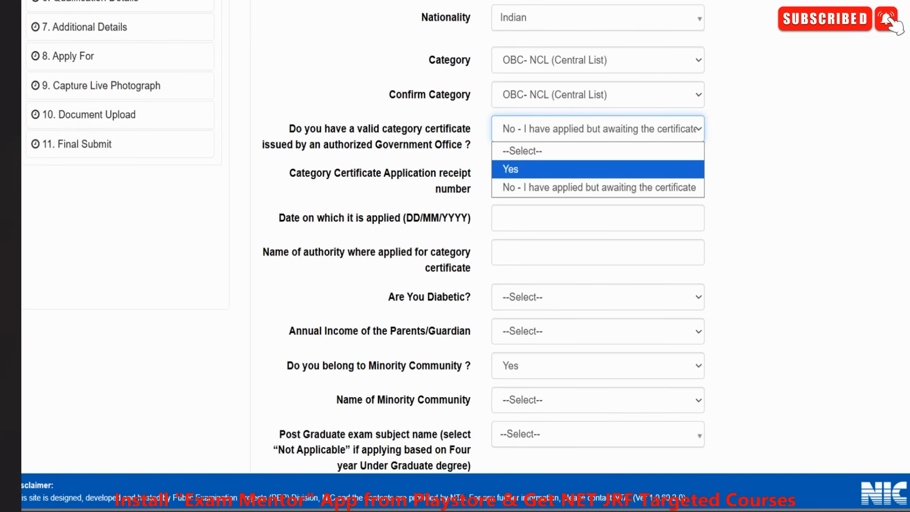
- Mark Category and Confirm Category, and handwrite a certificate note with a downward arrow to an "Older" note beside the form
{"action": "left_click_drag", "start_coordinate": [474, 78], "coordinate": [495, 66]}
{"action": "left_click_drag", "start_coordinate": [472, 95], "coordinate": [486, 93]}
{"action": "mouse_move", "coordinate": [763, 60]}
{"action": "left_mouse_down"}
{"action": "mouse_move", "coordinate": [807, 135]}
{"action": "mouse_move", "coordinate": [857, 135]}
{"action": "mouse_move", "coordinate": [871, 124]}
{"action": "left_mouse_up"}
{"action": "mouse_move", "coordinate": [814, 145]}
{"action": "left_mouse_down"}
{"action": "mouse_move", "coordinate": [801, 189]}
{"action": "mouse_move", "coordinate": [816, 207]}
{"action": "left_mouse_up"}
{"action": "mouse_move", "coordinate": [739, 239]}
{"action": "left_mouse_down"}
{"action": "mouse_move", "coordinate": [777, 223]}
{"action": "mouse_move", "coordinate": [800, 286]}
{"action": "left_mouse_up"}
{"action": "left_click_drag", "start_coordinate": [815, 251], "coordinate": [851, 229]}
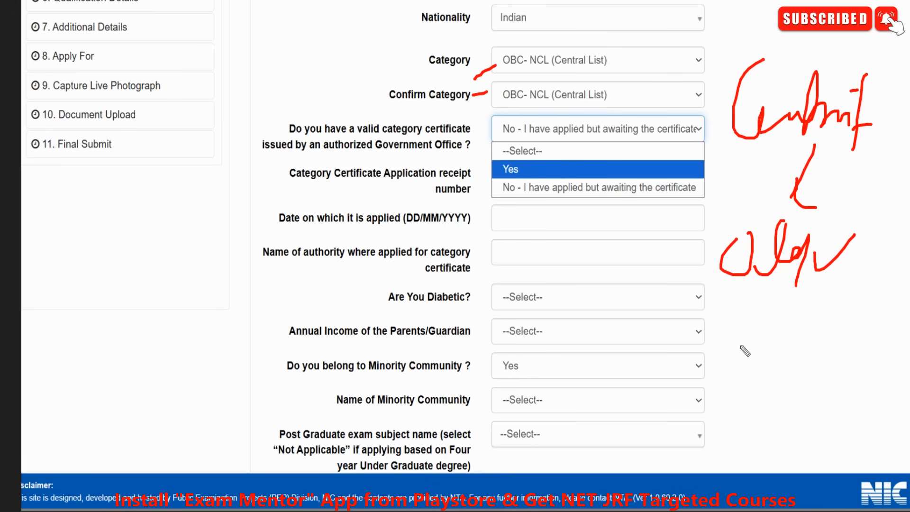
- Write an underlined "New" below the "Older" note and draw a cross beside it
{"action": "mouse_move", "coordinate": [743, 354]}
{"action": "left_mouse_down"}
{"action": "mouse_move", "coordinate": [779, 311]}
{"action": "mouse_move", "coordinate": [813, 356]}
{"action": "mouse_move", "coordinate": [844, 338]}
{"action": "left_mouse_up"}
{"action": "left_click_drag", "start_coordinate": [780, 372], "coordinate": [816, 374]}
{"action": "left_click_drag", "start_coordinate": [765, 399], "coordinate": [802, 401]}
{"action": "left_click_drag", "start_coordinate": [780, 407], "coordinate": [810, 405]}
{"action": "left_click_drag", "start_coordinate": [711, 323], "coordinate": [682, 374]}
{"action": "left_click_drag", "start_coordinate": [687, 336], "coordinate": [726, 386]}
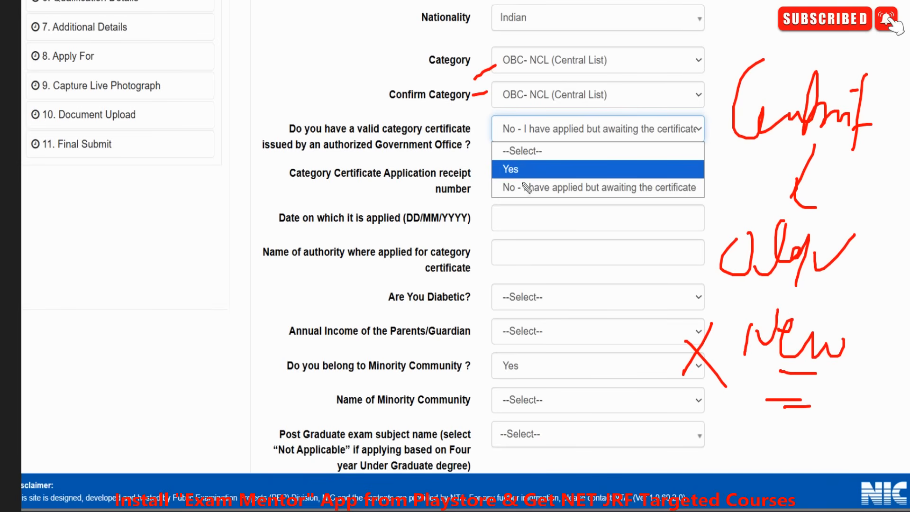
- Underline the awaiting-certificate "No" option and the application date and authority labels, and tick the date and authority fields
{"action": "mouse_move", "coordinate": [501, 199]}
{"action": "left_mouse_down"}
{"action": "mouse_move", "coordinate": [531, 200]}
{"action": "mouse_move", "coordinate": [527, 208]}
{"action": "left_mouse_up"}
{"action": "left_click_drag", "start_coordinate": [295, 234], "coordinate": [374, 233]}
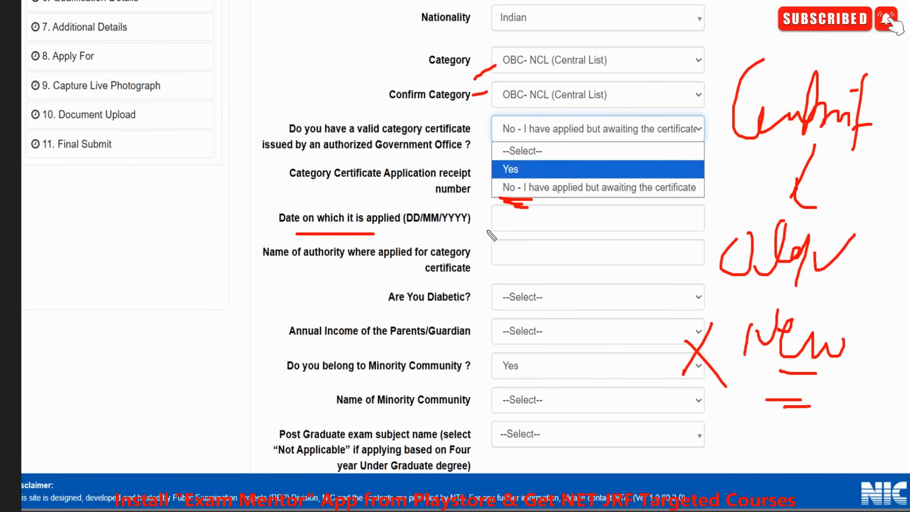
{"action": "left_click_drag", "start_coordinate": [494, 219], "coordinate": [518, 218]}
{"action": "left_click_drag", "start_coordinate": [312, 268], "coordinate": [402, 269]}
{"action": "left_click_drag", "start_coordinate": [510, 258], "coordinate": [545, 247]}
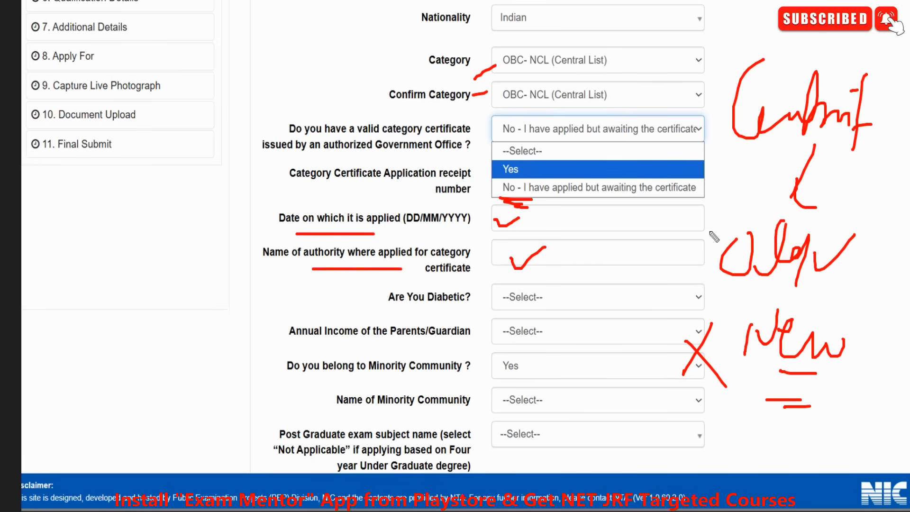
- Box the "Older" note, draw an arrow from it, and add three ticks near the income and minority community fields
{"action": "mouse_move", "coordinate": [812, 222]}
{"action": "left_mouse_down"}
{"action": "mouse_move", "coordinate": [709, 221]}
{"action": "mouse_move", "coordinate": [851, 289]}
{"action": "mouse_move", "coordinate": [796, 207]}
{"action": "left_mouse_up"}
{"action": "mouse_move", "coordinate": [668, 268]}
{"action": "left_mouse_down"}
{"action": "mouse_move", "coordinate": [630, 306]}
{"action": "mouse_move", "coordinate": [661, 326]}
{"action": "left_mouse_up"}
{"action": "left_click_drag", "start_coordinate": [540, 327], "coordinate": [571, 307]}
{"action": "left_click_drag", "start_coordinate": [564, 352], "coordinate": [592, 331]}
{"action": "left_click_drag", "start_coordinate": [584, 381], "coordinate": [618, 346]}
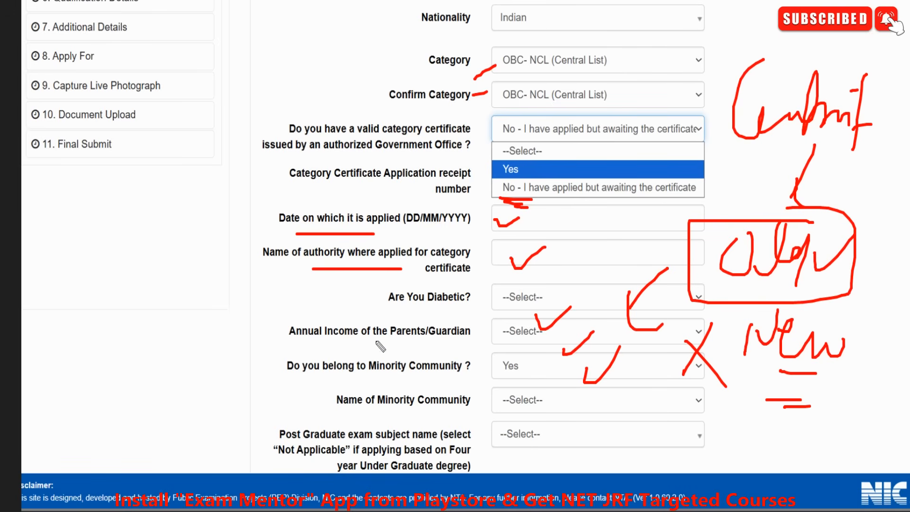
- Write "Reject" over the income and minority community labels and draw a box around it
{"action": "left_click_drag", "start_coordinate": [360, 384], "coordinate": [393, 379]}
{"action": "left_click_drag", "start_coordinate": [405, 346], "coordinate": [407, 364]}
{"action": "left_click_drag", "start_coordinate": [435, 337], "coordinate": [426, 425]}
{"action": "mouse_move", "coordinate": [438, 360]}
{"action": "left_mouse_down"}
{"action": "mouse_move", "coordinate": [477, 367]}
{"action": "mouse_move", "coordinate": [492, 332]}
{"action": "mouse_move", "coordinate": [495, 388]}
{"action": "left_mouse_up"}
{"action": "left_click_drag", "start_coordinate": [469, 363], "coordinate": [514, 352]}
{"action": "mouse_move", "coordinate": [506, 299]}
{"action": "left_mouse_down"}
{"action": "mouse_move", "coordinate": [383, 407]}
{"action": "mouse_move", "coordinate": [509, 301]}
{"action": "left_mouse_up"}
- Link the boxed note to a cross, and write a circled "New" with a tick and an arrow toward the application date label
{"action": "left_click_drag", "start_coordinate": [327, 343], "coordinate": [225, 368]}
{"action": "mouse_move", "coordinate": [186, 378]}
{"action": "left_mouse_down"}
{"action": "mouse_move", "coordinate": [202, 340]}
{"action": "mouse_move", "coordinate": [223, 395]}
{"action": "left_mouse_up"}
{"action": "mouse_move", "coordinate": [80, 237]}
{"action": "left_mouse_down"}
{"action": "mouse_move", "coordinate": [67, 288]}
{"action": "mouse_move", "coordinate": [128, 260]}
{"action": "mouse_move", "coordinate": [197, 290]}
{"action": "mouse_move", "coordinate": [284, 299]}
{"action": "mouse_move", "coordinate": [288, 229]}
{"action": "mouse_move", "coordinate": [298, 237]}
{"action": "left_mouse_up"}
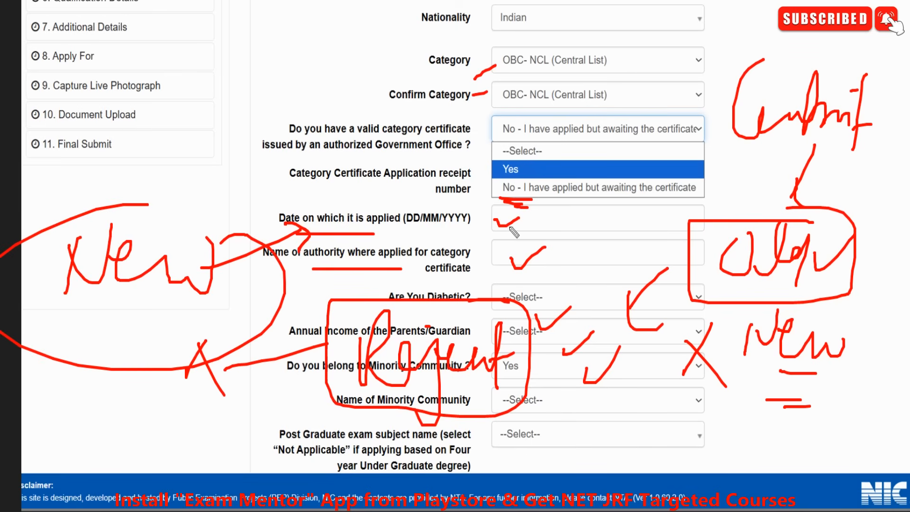
{"action": "left_click_drag", "start_coordinate": [162, 199], "coordinate": [246, 156]}
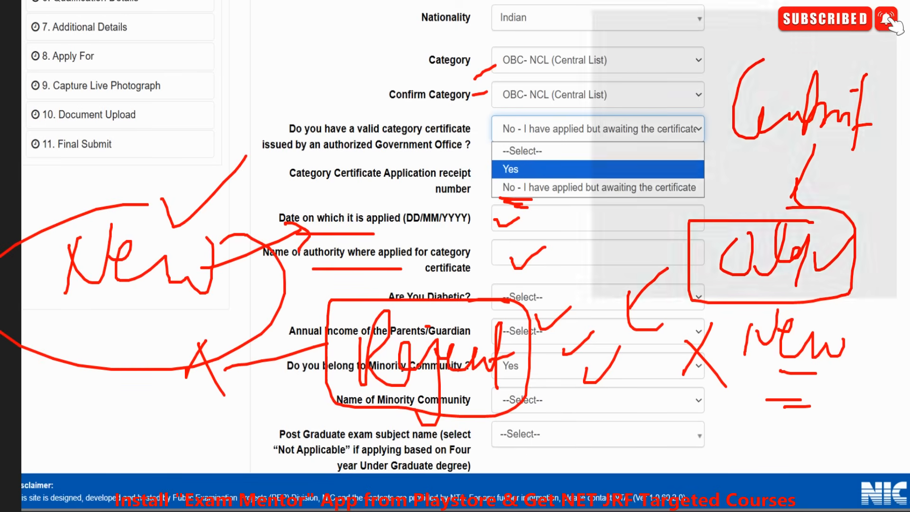
- Clear the ink, underline the receipt number, application date and authority labels, and tick the date and authority fields
{"action": "key", "text": "e"}
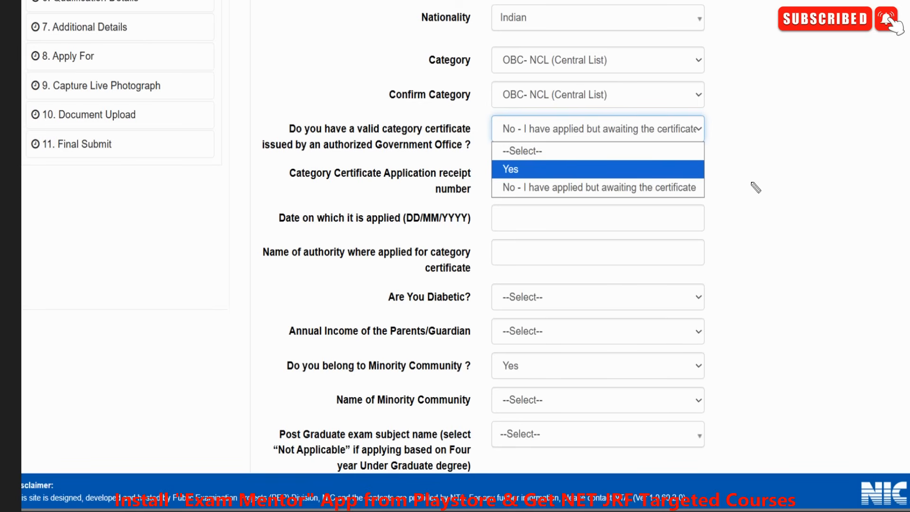
{"action": "left_click_drag", "start_coordinate": [344, 231], "coordinate": [389, 231]}
{"action": "left_click_drag", "start_coordinate": [330, 268], "coordinate": [395, 268]}
{"action": "left_click_drag", "start_coordinate": [356, 194], "coordinate": [401, 193]}
{"action": "left_click_drag", "start_coordinate": [526, 221], "coordinate": [561, 208]}
{"action": "left_click_drag", "start_coordinate": [521, 274], "coordinate": [563, 257]}
{"action": "left_click_drag", "start_coordinate": [538, 294], "coordinate": [566, 288]}
{"action": "left_click", "coordinate": [768, 340]}
- Underline and tick the "Are You Diabetic?" question, write "Y | N" over its field, and underline the annual income label
{"action": "mouse_move", "coordinate": [415, 317]}
{"action": "left_mouse_down"}
{"action": "mouse_move", "coordinate": [491, 317]}
{"action": "mouse_move", "coordinate": [510, 290]}
{"action": "left_mouse_up"}
{"action": "mouse_move", "coordinate": [553, 290]}
{"action": "left_mouse_down"}
{"action": "mouse_move", "coordinate": [553, 310]}
{"action": "mouse_move", "coordinate": [559, 302]}
{"action": "left_mouse_up"}
{"action": "left_click_drag", "start_coordinate": [561, 292], "coordinate": [560, 320]}
{"action": "mouse_move", "coordinate": [578, 279]}
{"action": "left_mouse_down"}
{"action": "mouse_move", "coordinate": [577, 323]}
{"action": "mouse_move", "coordinate": [626, 282]}
{"action": "left_mouse_up"}
{"action": "left_click_drag", "start_coordinate": [312, 345], "coordinate": [411, 341]}
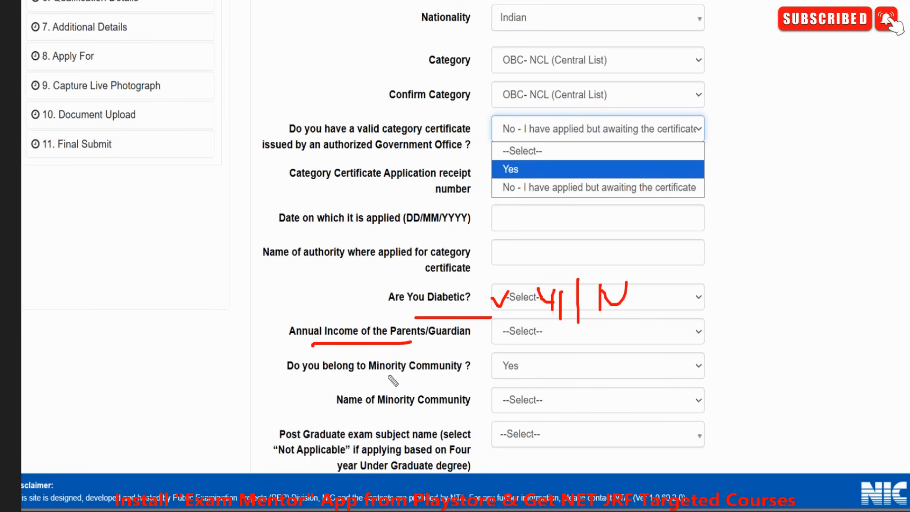
- Underline the minority community question, tick its "Yes" answer, and start a note over the Name of Minority Community field
{"action": "left_click_drag", "start_coordinate": [317, 381], "coordinate": [407, 379]}
{"action": "left_click_drag", "start_coordinate": [527, 368], "coordinate": [551, 359]}
{"action": "left_click_drag", "start_coordinate": [602, 401], "coordinate": [622, 391]}
{"action": "left_click", "coordinate": [633, 385]}
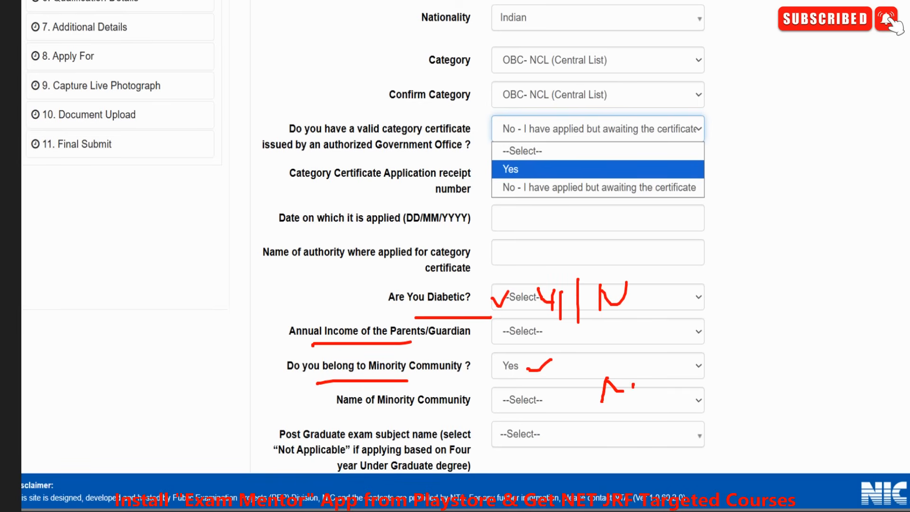
- Advance to the Disability Details page, underline the PwD/PwBD candidate question, and write "Yes" over its answer field
{"action": "key", "text": "Escape"}
{"action": "key", "text": "Right"}
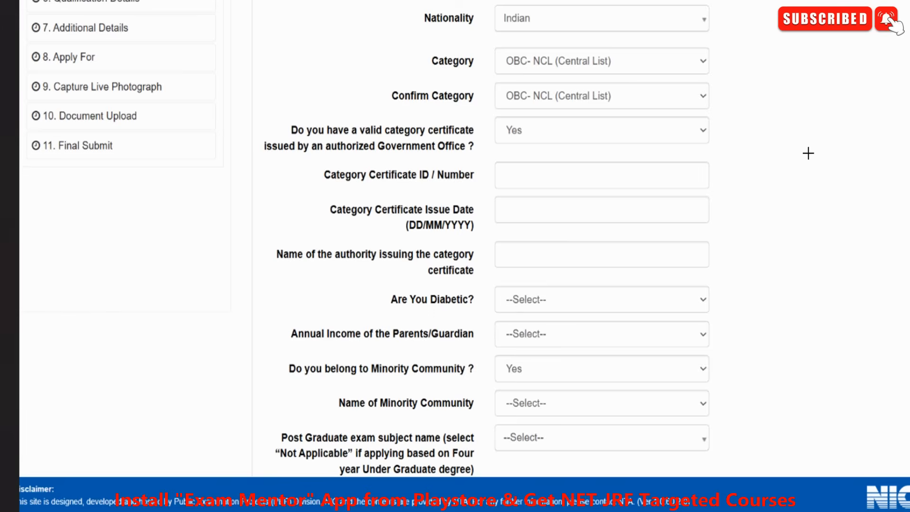
{"action": "key", "text": "Right"}
{"action": "key", "text": "Right"}
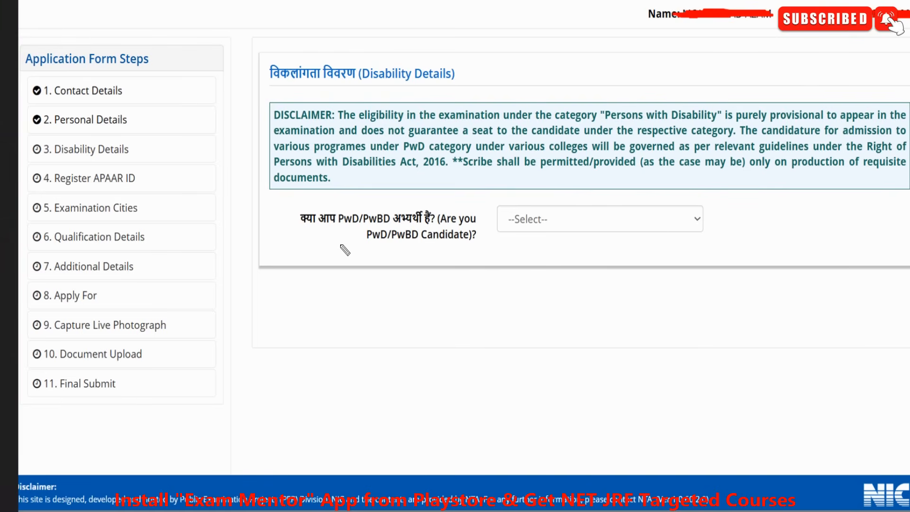
{"action": "left_click_drag", "start_coordinate": [299, 245], "coordinate": [398, 245]}
{"action": "left_click_drag", "start_coordinate": [517, 205], "coordinate": [552, 243]}
{"action": "left_click", "coordinate": [557, 268]}
{"action": "mouse_move", "coordinate": [561, 213]}
{"action": "left_mouse_down"}
{"action": "mouse_move", "coordinate": [549, 298]}
{"action": "mouse_move", "coordinate": [590, 261]}
{"action": "left_mouse_up"}
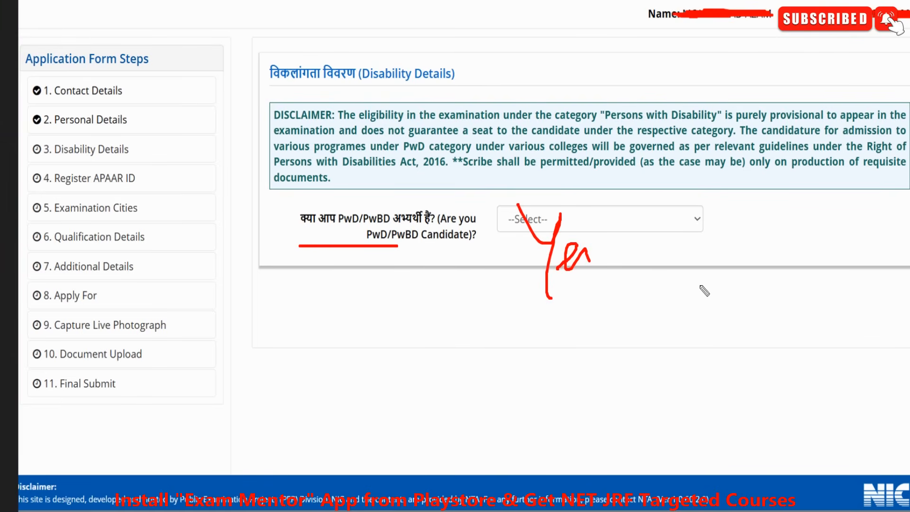
- Advance to the APAAR ID page, underline its question, and mark the "Yes" and "No" options
{"action": "key", "text": "Right"}
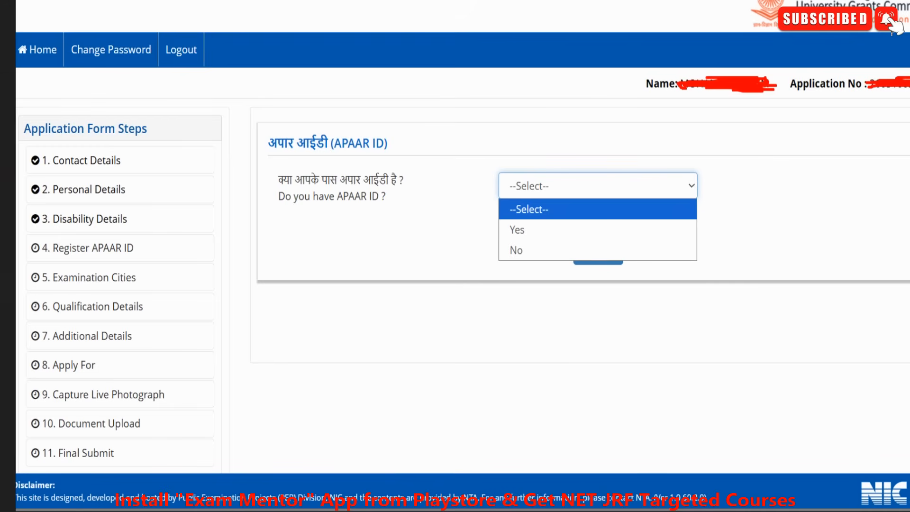
{"action": "left_click_drag", "start_coordinate": [310, 207], "coordinate": [436, 199]}
{"action": "left_click_drag", "start_coordinate": [537, 226], "coordinate": [572, 206]}
{"action": "mouse_move", "coordinate": [533, 256]}
{"action": "left_mouse_down"}
{"action": "mouse_move", "coordinate": [544, 260]}
{"action": "mouse_move", "coordinate": [555, 247]}
{"action": "left_mouse_up"}
{"action": "left_click_drag", "start_coordinate": [645, 241], "coordinate": [694, 258]}
{"action": "left_click_drag", "start_coordinate": [819, 343], "coordinate": [159, 66]}
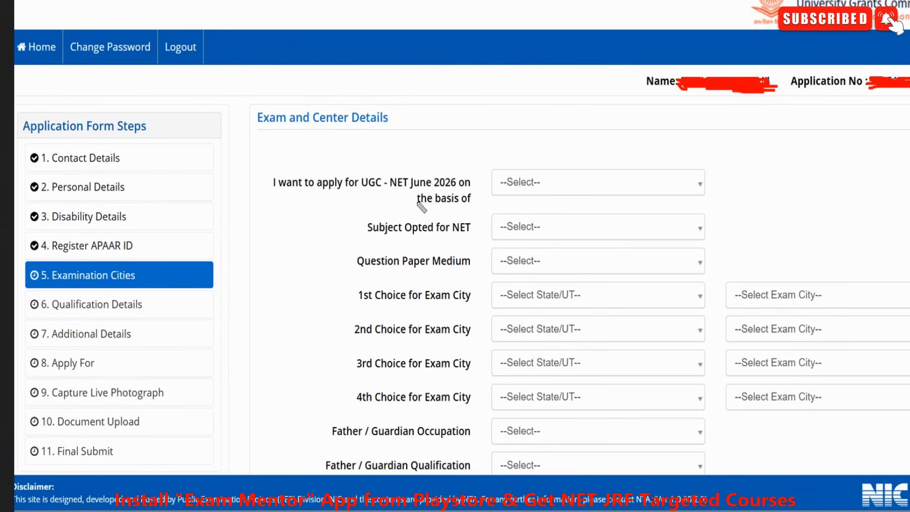
- Underline the UGC-NET June 2026 application basis label, write "PG | 4 Yr" above its field, and circle the field
{"action": "left_click_drag", "start_coordinate": [284, 202], "coordinate": [372, 202]}
{"action": "mouse_move", "coordinate": [523, 138]}
{"action": "left_mouse_down"}
{"action": "mouse_move", "coordinate": [526, 174]}
{"action": "mouse_move", "coordinate": [519, 150]}
{"action": "mouse_move", "coordinate": [558, 179]}
{"action": "left_mouse_up"}
{"action": "left_click_drag", "start_coordinate": [592, 100], "coordinate": [586, 175]}
{"action": "left_click_drag", "start_coordinate": [605, 133], "coordinate": [616, 164]}
{"action": "mouse_move", "coordinate": [645, 124]}
{"action": "left_mouse_down"}
{"action": "mouse_move", "coordinate": [642, 152]}
{"action": "mouse_move", "coordinate": [657, 171]}
{"action": "left_mouse_up"}
{"action": "left_click_drag", "start_coordinate": [668, 144], "coordinate": [682, 145]}
{"action": "mouse_move", "coordinate": [601, 168]}
{"action": "left_mouse_down"}
{"action": "mouse_move", "coordinate": [591, 198]}
{"action": "mouse_move", "coordinate": [579, 176]}
{"action": "left_mouse_up"}
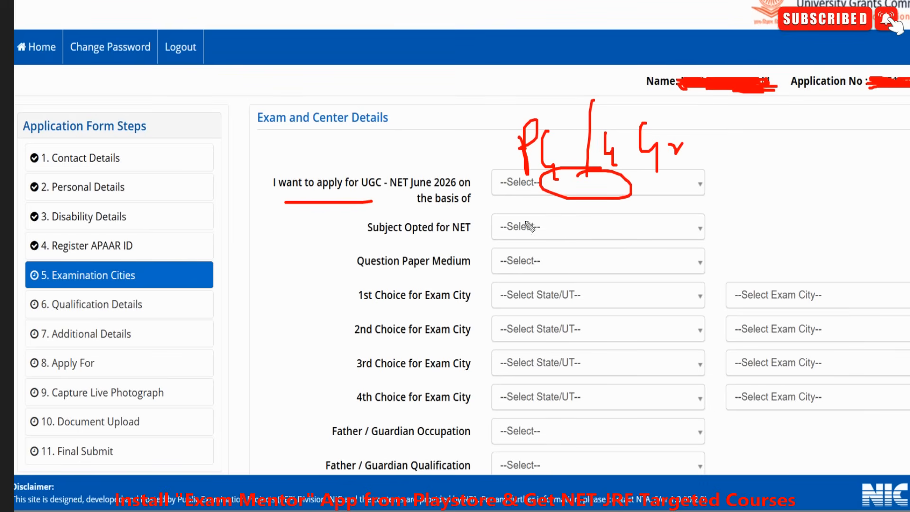
- Tick, circle and cross the Subject Opted for NET field, write a circled note beside the form, and clear the ink
{"action": "mouse_move", "coordinate": [544, 226]}
{"action": "left_mouse_down"}
{"action": "mouse_move", "coordinate": [553, 238]}
{"action": "mouse_move", "coordinate": [583, 212]}
{"action": "left_mouse_up"}
{"action": "mouse_move", "coordinate": [763, 174]}
{"action": "left_mouse_down"}
{"action": "mouse_move", "coordinate": [800, 142]}
{"action": "mouse_move", "coordinate": [786, 203]}
{"action": "mouse_move", "coordinate": [824, 199]}
{"action": "left_mouse_up"}
{"action": "mouse_move", "coordinate": [773, 119]}
{"action": "left_mouse_down"}
{"action": "mouse_move", "coordinate": [804, 145]}
{"action": "mouse_move", "coordinate": [806, 218]}
{"action": "mouse_move", "coordinate": [834, 228]}
{"action": "left_mouse_up"}
{"action": "mouse_move", "coordinate": [647, 226]}
{"action": "left_mouse_down"}
{"action": "mouse_move", "coordinate": [623, 235]}
{"action": "mouse_move", "coordinate": [692, 227]}
{"action": "left_mouse_up"}
{"action": "left_click_drag", "start_coordinate": [672, 232], "coordinate": [711, 280]}
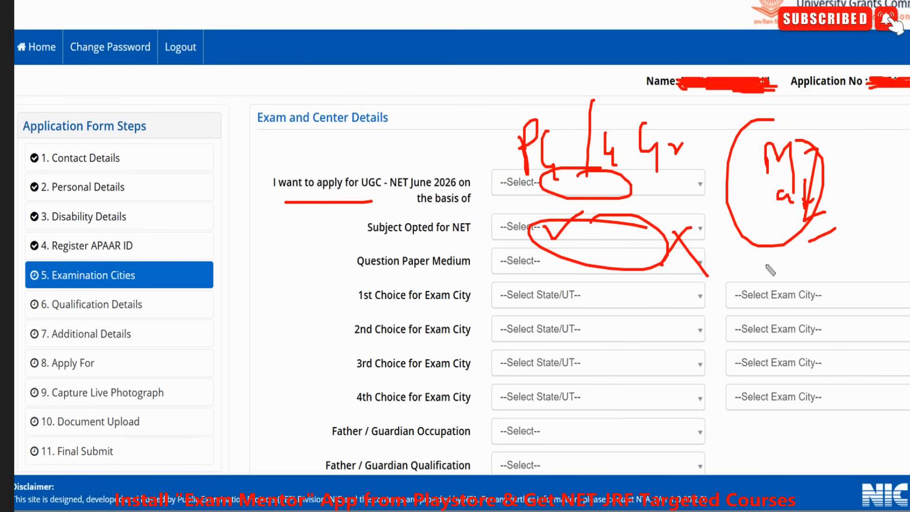
{"action": "key", "text": "Escape"}
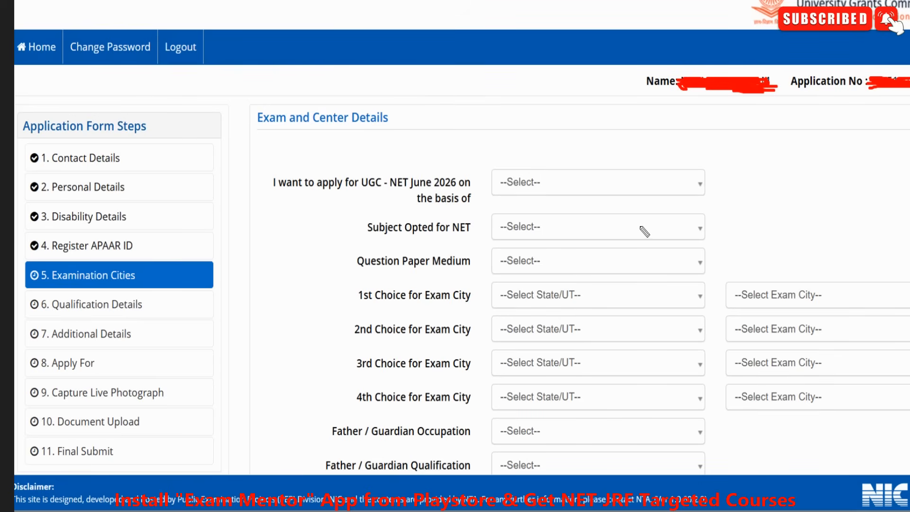
- Underline and tick Question Paper Medium, bracket the four exam city choices, and mark their State/UT fields
{"action": "left_click_drag", "start_coordinate": [382, 274], "coordinate": [431, 273]}
{"action": "left_click_drag", "start_coordinate": [556, 257], "coordinate": [588, 250]}
{"action": "left_click_drag", "start_coordinate": [352, 284], "coordinate": [337, 402]}
{"action": "left_click_drag", "start_coordinate": [549, 306], "coordinate": [581, 292]}
{"action": "left_click_drag", "start_coordinate": [561, 325], "coordinate": [587, 317]}
{"action": "left_click_drag", "start_coordinate": [568, 352], "coordinate": [588, 345]}
{"action": "left_click_drag", "start_coordinate": [568, 376], "coordinate": [605, 367]}
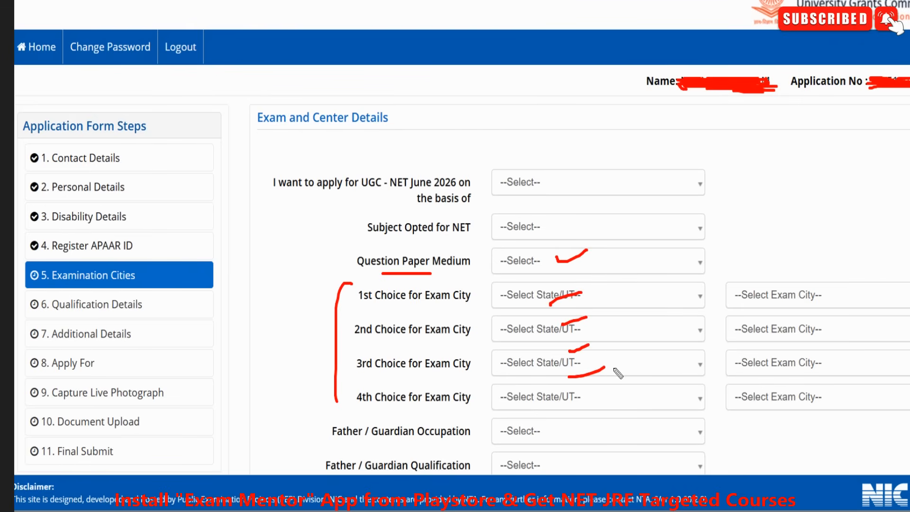
- Write a circled two-letter note above the application basis field and a second handwritten note beside it
{"action": "left_click_drag", "start_coordinate": [505, 71], "coordinate": [494, 88]}
{"action": "mouse_move", "coordinate": [510, 91]}
{"action": "left_mouse_down"}
{"action": "mouse_move", "coordinate": [551, 83]}
{"action": "mouse_move", "coordinate": [535, 153]}
{"action": "left_mouse_up"}
{"action": "mouse_move", "coordinate": [443, 97]}
{"action": "left_mouse_down"}
{"action": "mouse_move", "coordinate": [554, 195]}
{"action": "mouse_move", "coordinate": [509, 56]}
{"action": "left_mouse_up"}
{"action": "mouse_move", "coordinate": [701, 100]}
{"action": "left_mouse_down"}
{"action": "mouse_move", "coordinate": [687, 139]}
{"action": "mouse_move", "coordinate": [724, 163]}
{"action": "left_mouse_up"}
{"action": "left_click_drag", "start_coordinate": [734, 136], "coordinate": [734, 147]}
{"action": "mouse_move", "coordinate": [784, 116]}
{"action": "left_mouse_down"}
{"action": "mouse_move", "coordinate": [804, 118]}
{"action": "mouse_move", "coordinate": [822, 179]}
{"action": "left_mouse_up"}
- Circle the four exam city choice labels and add three short marks inside the circle
{"action": "left_click_drag", "start_coordinate": [439, 280], "coordinate": [468, 415]}
{"action": "left_click_drag", "start_coordinate": [423, 294], "coordinate": [453, 422]}
{"action": "left_click_drag", "start_coordinate": [379, 321], "coordinate": [416, 306]}
{"action": "left_click_drag", "start_coordinate": [405, 349], "coordinate": [432, 333]}
{"action": "left_click_drag", "start_coordinate": [402, 360], "coordinate": [436, 360]}
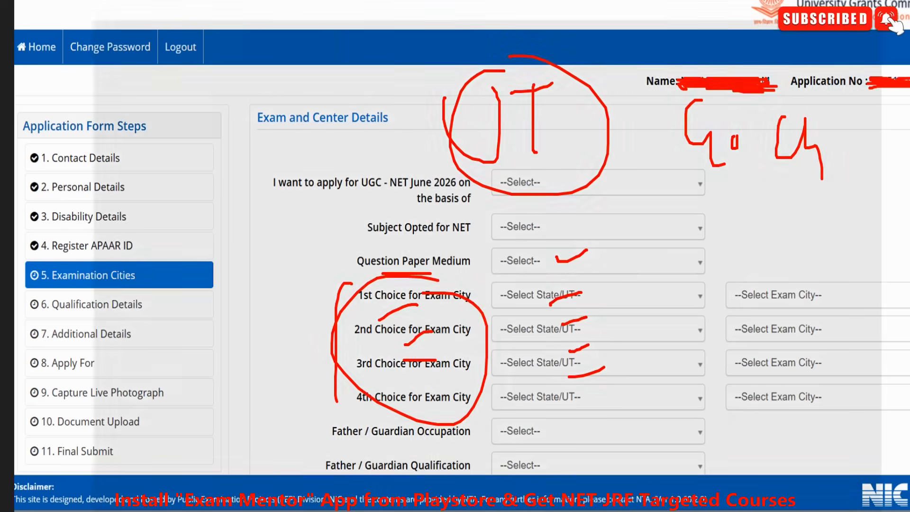
- Clear the ink, mark the four exam city State/UT fields with lines and a cross, and clear these marks too
{"action": "key", "text": "e"}
{"action": "left_click_drag", "start_coordinate": [534, 292], "coordinate": [582, 292]}
{"action": "left_click_drag", "start_coordinate": [528, 332], "coordinate": [583, 332]}
{"action": "left_click_drag", "start_coordinate": [543, 361], "coordinate": [579, 363]}
{"action": "left_click_drag", "start_coordinate": [547, 388], "coordinate": [583, 388]}
{"action": "mouse_move", "coordinate": [659, 339]}
{"action": "left_mouse_down"}
{"action": "mouse_move", "coordinate": [686, 297]}
{"action": "mouse_move", "coordinate": [704, 351]}
{"action": "left_mouse_up"}
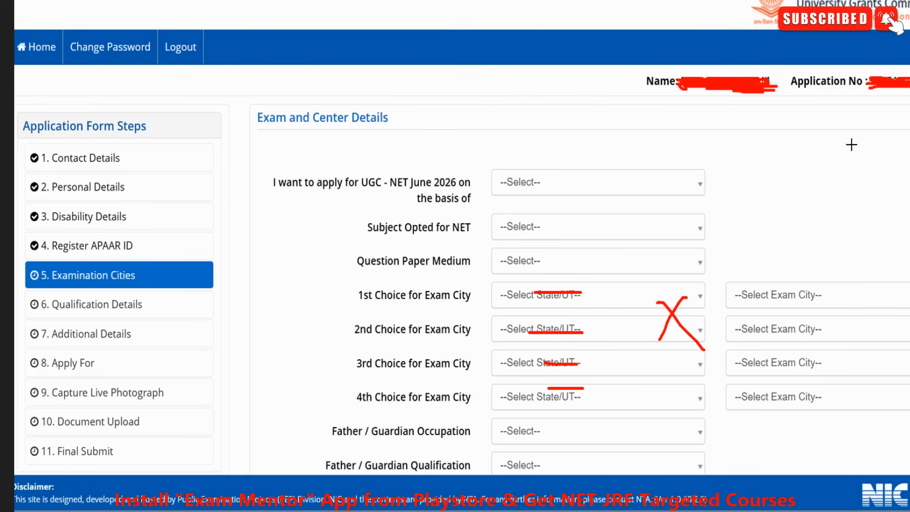
{"action": "key", "text": "e"}
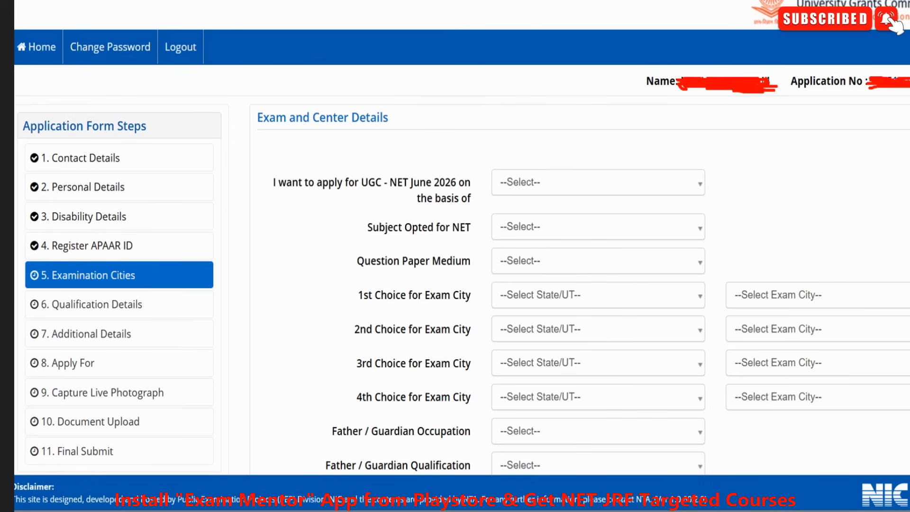
- Underline the father's and mother's occupation and qualification labels, tick the CAPTCHA field, and clear the ink
{"action": "scroll", "coordinate": [907, 152], "scroll_direction": "down", "scroll_amount": 6}
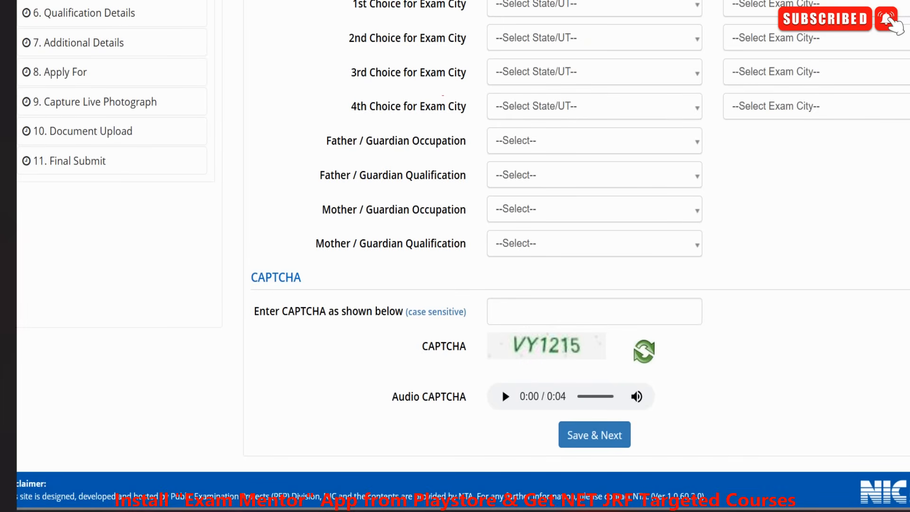
{"action": "left_click_drag", "start_coordinate": [347, 156], "coordinate": [417, 152]}
{"action": "left_click_drag", "start_coordinate": [375, 200], "coordinate": [440, 199]}
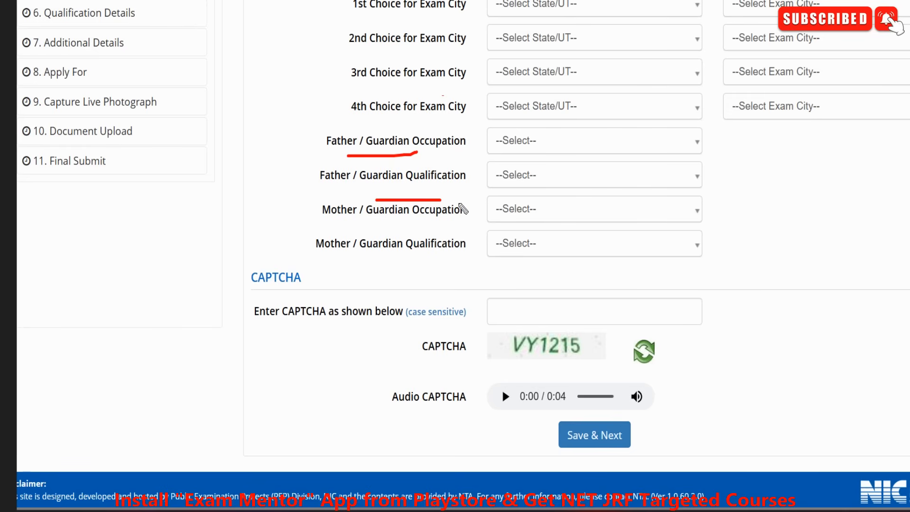
{"action": "left_click_drag", "start_coordinate": [390, 224], "coordinate": [444, 223]}
{"action": "left_click_drag", "start_coordinate": [375, 264], "coordinate": [431, 260]}
{"action": "mouse_move", "coordinate": [521, 307]}
{"action": "left_mouse_down"}
{"action": "mouse_move", "coordinate": [478, 327]}
{"action": "mouse_move", "coordinate": [566, 292]}
{"action": "left_mouse_up"}
{"action": "key", "text": "e"}
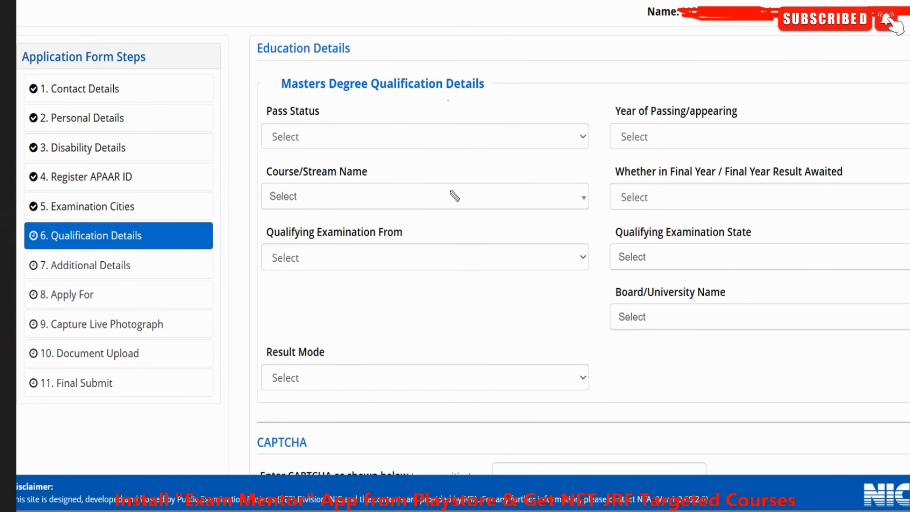
- Tick Pass Status on the Qualification Details page, write "Yes" over it, underline and tick Year of Passing/appearing, and clear the ink
{"action": "mouse_move", "coordinate": [323, 127]}
{"action": "left_mouse_down"}
{"action": "mouse_move", "coordinate": [369, 115]}
{"action": "mouse_move", "coordinate": [436, 158]}
{"action": "mouse_move", "coordinate": [498, 153]}
{"action": "left_mouse_up"}
{"action": "mouse_move", "coordinate": [682, 126]}
{"action": "left_mouse_down"}
{"action": "mouse_move", "coordinate": [763, 126]}
{"action": "mouse_move", "coordinate": [812, 89]}
{"action": "left_mouse_up"}
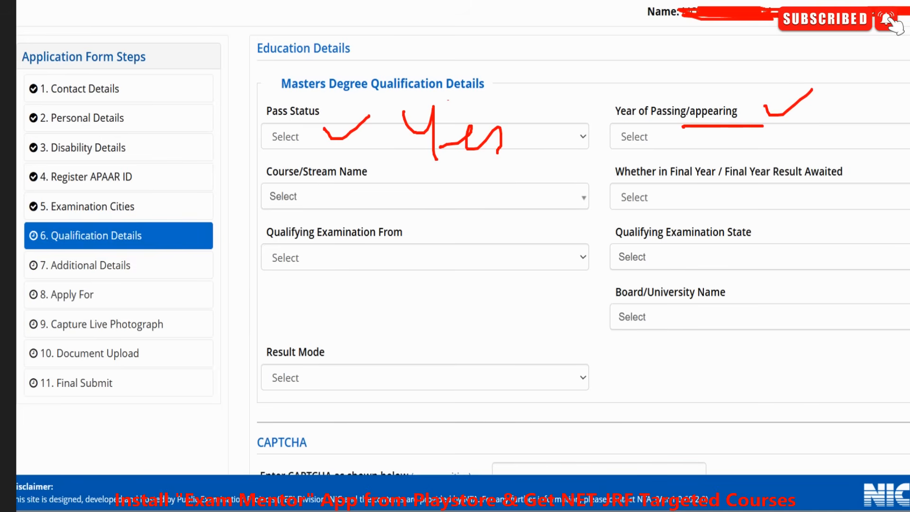
{"action": "key", "text": "Escape"}
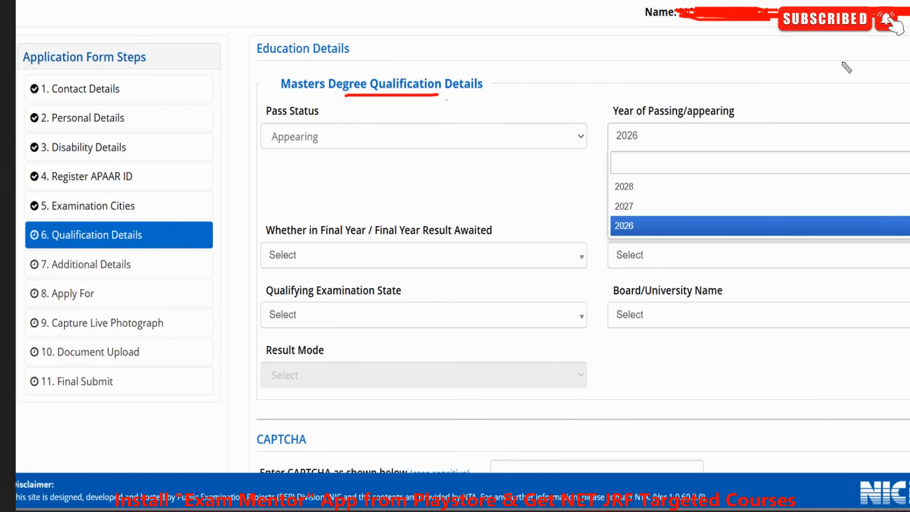
- Underline "Appearing" and the passing year label, write "1st", tick the year 2028, mark 2027, and clear the ink
{"action": "left_click_drag", "start_coordinate": [272, 146], "coordinate": [335, 149]}
{"action": "left_click_drag", "start_coordinate": [653, 126], "coordinate": [733, 124]}
{"action": "left_click_drag", "start_coordinate": [728, 90], "coordinate": [762, 71]}
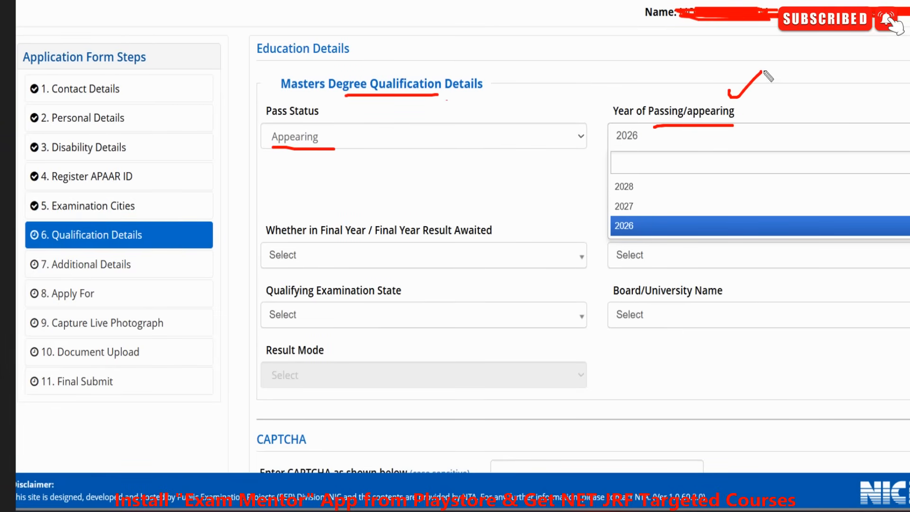
{"action": "mouse_move", "coordinate": [401, 149]}
{"action": "left_mouse_down"}
{"action": "mouse_move", "coordinate": [417, 171]}
{"action": "mouse_move", "coordinate": [468, 169]}
{"action": "left_mouse_up"}
{"action": "left_click_drag", "start_coordinate": [643, 184], "coordinate": [676, 165]}
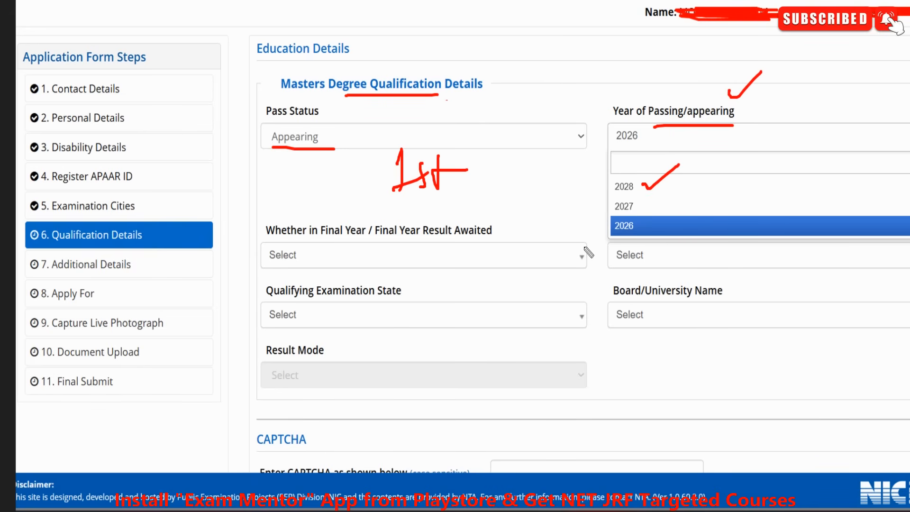
{"action": "left_click_drag", "start_coordinate": [639, 211], "coordinate": [667, 210]}
{"action": "key", "text": "e"}
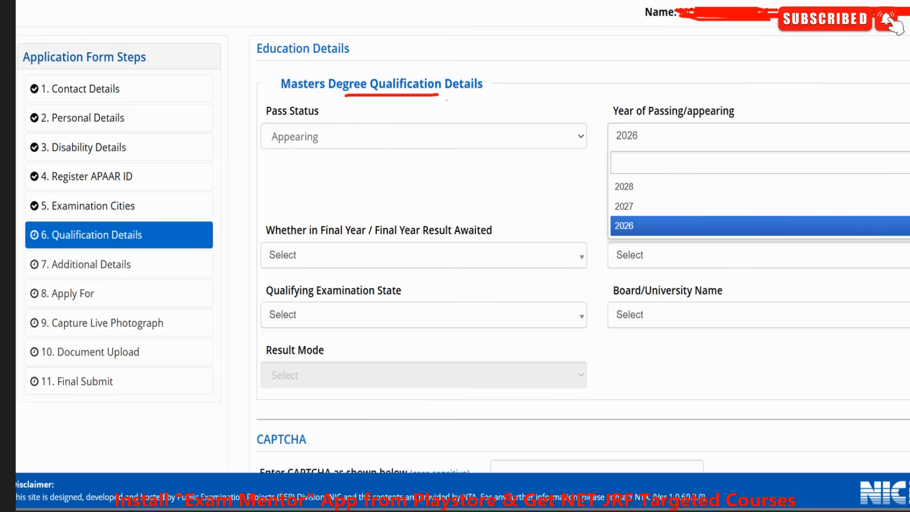
- Circle the Board/University Name field, add a small cross beside it, and write an underlined "Other" note
{"action": "mouse_move", "coordinate": [725, 272]}
{"action": "left_mouse_down"}
{"action": "mouse_move", "coordinate": [598, 280]}
{"action": "mouse_move", "coordinate": [712, 273]}
{"action": "left_mouse_up"}
{"action": "left_click_drag", "start_coordinate": [785, 299], "coordinate": [769, 330]}
{"action": "left_click_drag", "start_coordinate": [771, 307], "coordinate": [786, 330]}
{"action": "left_click_drag", "start_coordinate": [710, 349], "coordinate": [740, 393]}
{"action": "mouse_move", "coordinate": [720, 365]}
{"action": "left_mouse_down"}
{"action": "mouse_move", "coordinate": [768, 393]}
{"action": "mouse_move", "coordinate": [841, 375]}
{"action": "left_mouse_up"}
{"action": "left_click_drag", "start_coordinate": [762, 415], "coordinate": [792, 408]}
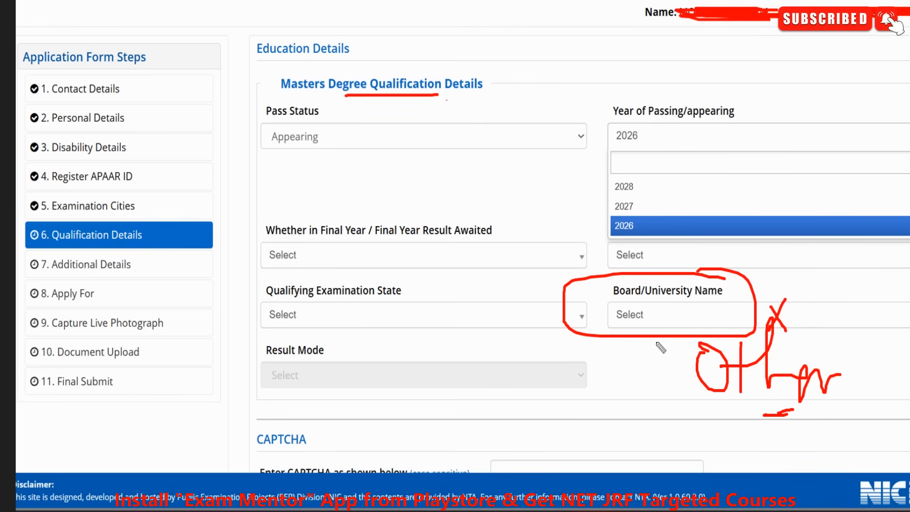
- Draw an arrow from the circled university field, circle and mark the examination state and result mode fields, and clear the ink
{"action": "left_click_drag", "start_coordinate": [637, 332], "coordinate": [575, 387]}
{"action": "left_click_drag", "start_coordinate": [564, 369], "coordinate": [603, 388]}
{"action": "mouse_move", "coordinate": [348, 282]}
{"action": "left_mouse_down"}
{"action": "mouse_move", "coordinate": [413, 355]}
{"action": "mouse_move", "coordinate": [377, 284]}
{"action": "left_mouse_up"}
{"action": "left_click_drag", "start_coordinate": [377, 306], "coordinate": [326, 325]}
{"action": "left_click_drag", "start_coordinate": [408, 333], "coordinate": [361, 341]}
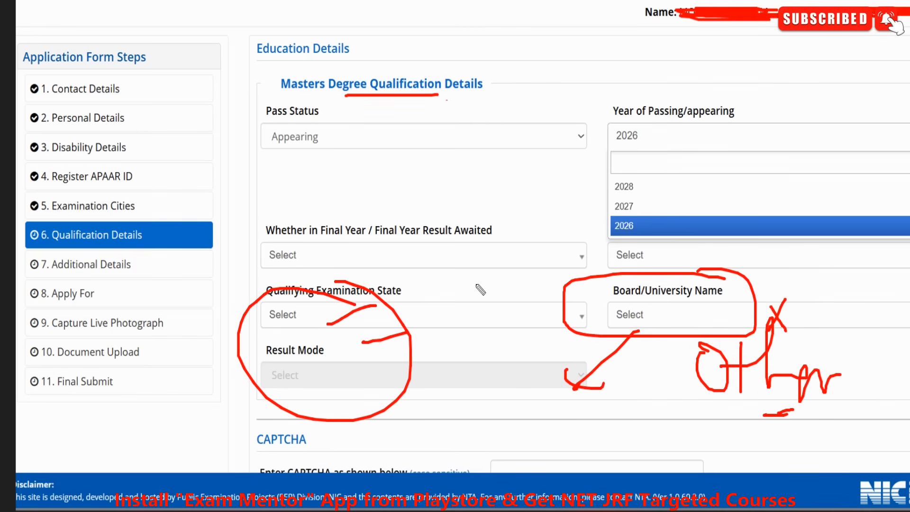
{"action": "key", "text": "Escape"}
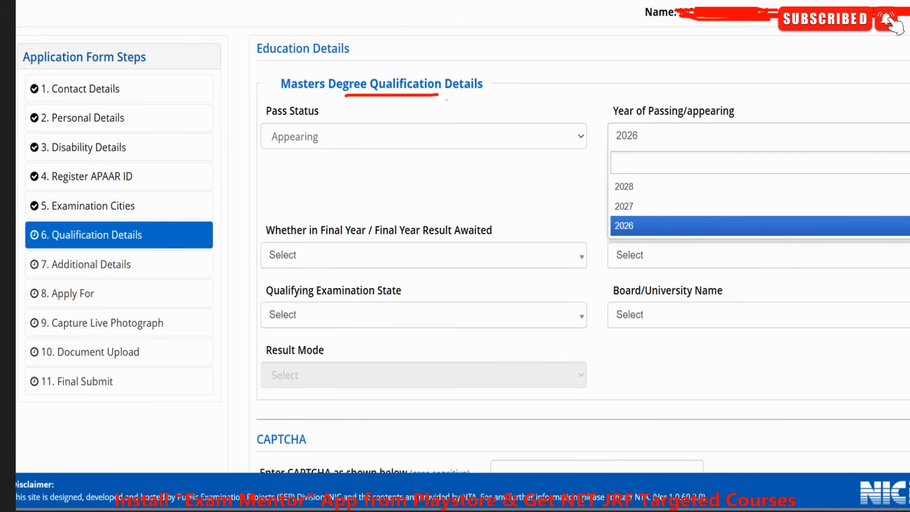
- Circle the Year of Passing/appearing options, and circle and cross the disabled Result Mode field
{"action": "mouse_move", "coordinate": [701, 81]}
{"action": "left_mouse_down"}
{"action": "mouse_move", "coordinate": [583, 171]}
{"action": "mouse_move", "coordinate": [650, 71]}
{"action": "left_mouse_up"}
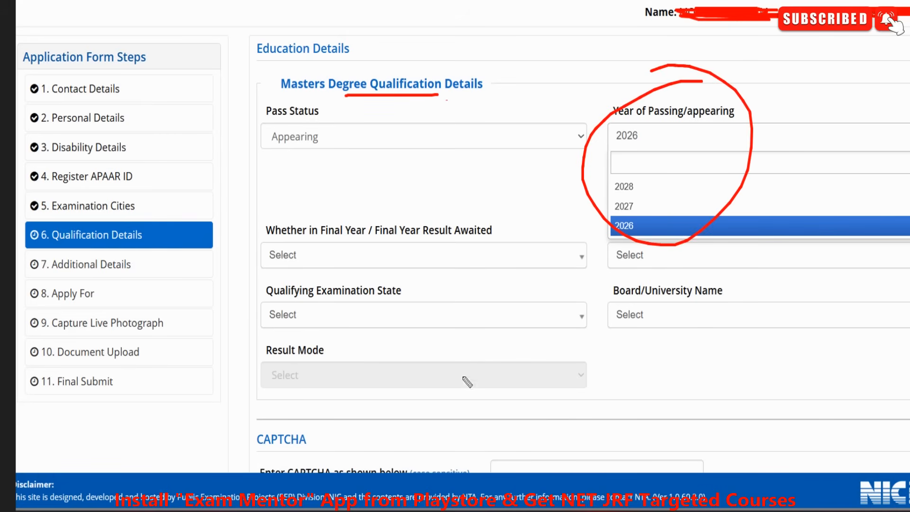
{"action": "mouse_move", "coordinate": [328, 366]}
{"action": "left_mouse_down"}
{"action": "mouse_move", "coordinate": [273, 400]}
{"action": "mouse_move", "coordinate": [315, 358]}
{"action": "left_mouse_up"}
{"action": "left_click_drag", "start_coordinate": [369, 356], "coordinate": [322, 403]}
{"action": "left_click_drag", "start_coordinate": [330, 374], "coordinate": [378, 409]}
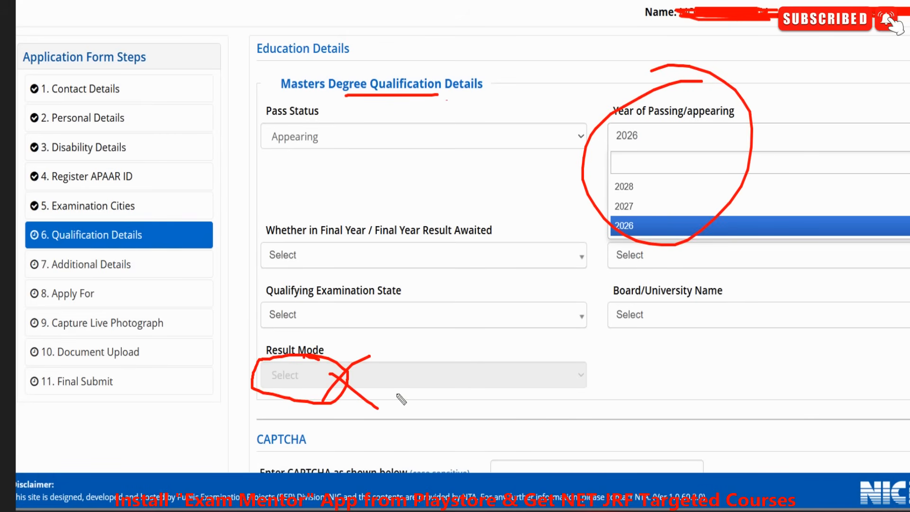
- Add handwritten marks around the Pass Status and Result Mode fields, and clear the ink
{"action": "left_click_drag", "start_coordinate": [303, 122], "coordinate": [285, 130]}
{"action": "left_click_drag", "start_coordinate": [358, 122], "coordinate": [394, 156]}
{"action": "left_click_drag", "start_coordinate": [399, 128], "coordinate": [388, 210]}
{"action": "left_click_drag", "start_coordinate": [400, 178], "coordinate": [448, 191]}
{"action": "left_click_drag", "start_coordinate": [420, 116], "coordinate": [502, 125]}
{"action": "left_click_drag", "start_coordinate": [504, 151], "coordinate": [536, 133]}
{"action": "left_click_drag", "start_coordinate": [463, 282], "coordinate": [455, 383]}
{"action": "left_click_drag", "start_coordinate": [440, 357], "coordinate": [474, 365]}
{"action": "mouse_move", "coordinate": [489, 343]}
{"action": "left_mouse_down"}
{"action": "mouse_move", "coordinate": [495, 360]}
{"action": "mouse_move", "coordinate": [524, 351]}
{"action": "left_mouse_up"}
{"action": "right_click", "coordinate": [877, 36]}
{"action": "left_click", "coordinate": [836, 118]}
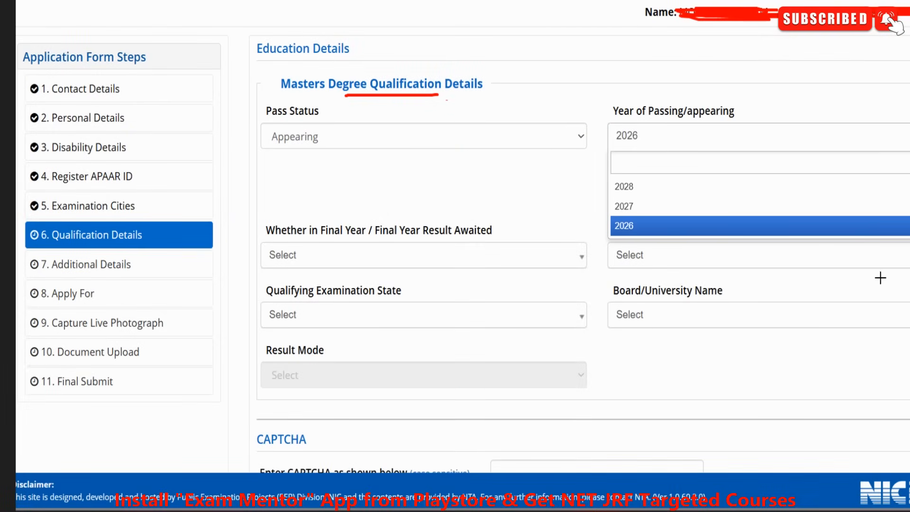
- Advance to the Additional Details page, underline the twin question, and write a short "Yes" over its field
{"action": "key", "text": "Right"}
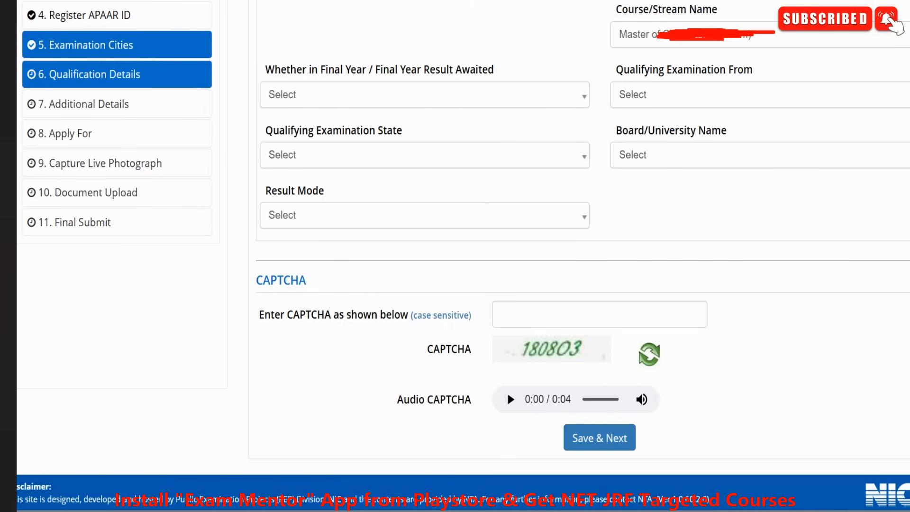
{"action": "key", "text": "Right"}
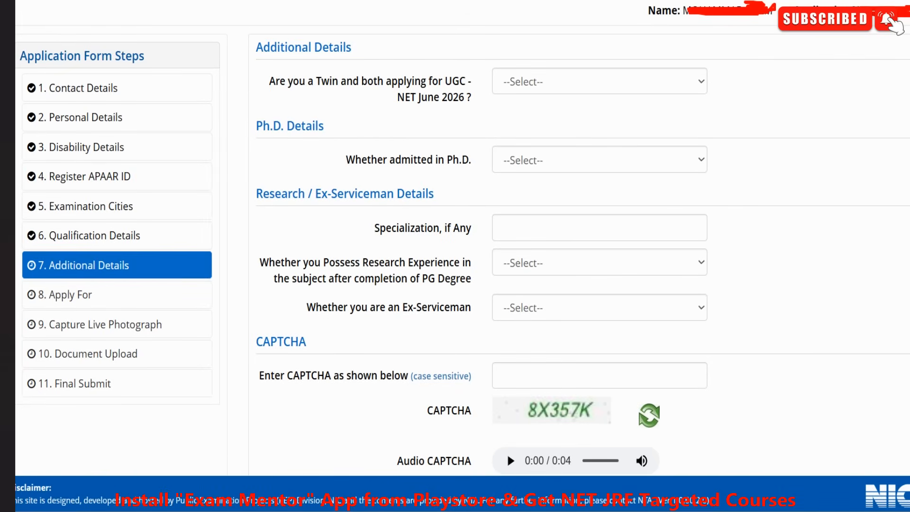
{"action": "left_click_drag", "start_coordinate": [302, 95], "coordinate": [408, 94]}
{"action": "left_click_drag", "start_coordinate": [534, 55], "coordinate": [552, 85]}
{"action": "mouse_move", "coordinate": [569, 56]}
{"action": "left_mouse_down"}
{"action": "mouse_move", "coordinate": [563, 116]}
{"action": "mouse_move", "coordinate": [596, 91]}
{"action": "left_mouse_up"}
- Underline and tick the Ph.D. admission question, write a yes/no note beside it, and put three crosses in the Specialization field
{"action": "mouse_move", "coordinate": [391, 174]}
{"action": "left_mouse_down"}
{"action": "mouse_move", "coordinate": [571, 173]}
{"action": "mouse_move", "coordinate": [596, 143]}
{"action": "left_mouse_up"}
{"action": "mouse_move", "coordinate": [627, 137]}
{"action": "left_mouse_down"}
{"action": "mouse_move", "coordinate": [644, 135]}
{"action": "mouse_move", "coordinate": [638, 182]}
{"action": "left_mouse_up"}
{"action": "left_click_drag", "start_coordinate": [647, 162], "coordinate": [660, 164]}
{"action": "mouse_move", "coordinate": [705, 130]}
{"action": "left_mouse_down"}
{"action": "mouse_move", "coordinate": [694, 168]}
{"action": "mouse_move", "coordinate": [740, 130]}
{"action": "left_mouse_up"}
{"action": "mouse_move", "coordinate": [568, 202]}
{"action": "left_mouse_down"}
{"action": "mouse_move", "coordinate": [541, 218]}
{"action": "mouse_move", "coordinate": [578, 236]}
{"action": "left_mouse_up"}
{"action": "mouse_move", "coordinate": [611, 209]}
{"action": "left_mouse_down"}
{"action": "mouse_move", "coordinate": [588, 235]}
{"action": "mouse_move", "coordinate": [615, 234]}
{"action": "left_mouse_up"}
{"action": "mouse_move", "coordinate": [638, 213]}
{"action": "left_mouse_down"}
{"action": "mouse_move", "coordinate": [654, 240]}
{"action": "mouse_move", "coordinate": [639, 240]}
{"action": "left_mouse_up"}
- Underline "Research" and "PG Degree" in the research experience question, tick its field, and write "No" over it
{"action": "left_click_drag", "start_coordinate": [410, 287], "coordinate": [485, 287]}
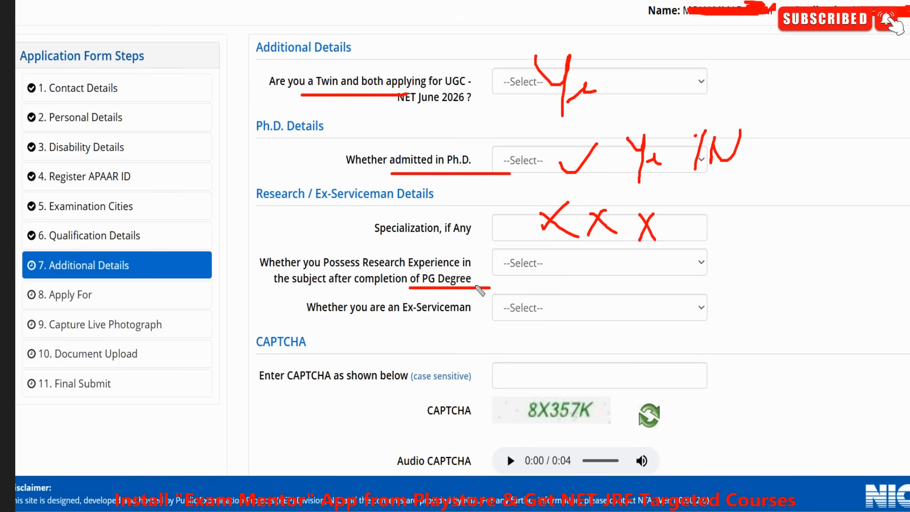
{"action": "left_click_drag", "start_coordinate": [353, 271], "coordinate": [398, 270]}
{"action": "left_click_drag", "start_coordinate": [549, 265], "coordinate": [576, 260]}
{"action": "left_click_drag", "start_coordinate": [634, 259], "coordinate": [624, 280]}
{"action": "mouse_move", "coordinate": [641, 291]}
{"action": "left_mouse_down"}
{"action": "mouse_move", "coordinate": [643, 267]}
{"action": "mouse_move", "coordinate": [675, 262]}
{"action": "left_mouse_up"}
{"action": "left_click_drag", "start_coordinate": [689, 259], "coordinate": [686, 273]}
- Underline the ex-serviceman question, write "Y" over its field, circle the CAPTCHA, and advance to the Apply For page
{"action": "left_click_drag", "start_coordinate": [394, 323], "coordinate": [486, 325]}
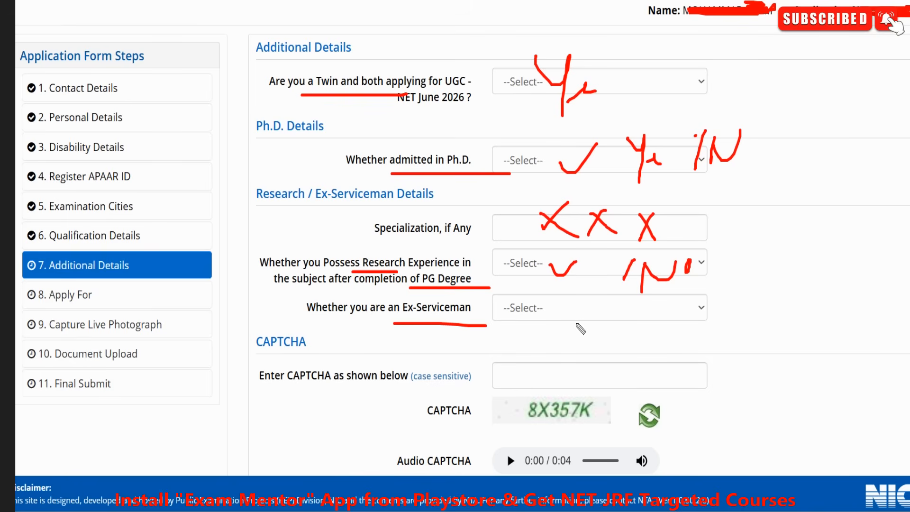
{"action": "mouse_move", "coordinate": [562, 307]}
{"action": "left_mouse_down"}
{"action": "mouse_move", "coordinate": [611, 315]}
{"action": "mouse_move", "coordinate": [599, 365]}
{"action": "mouse_move", "coordinate": [604, 347]}
{"action": "left_mouse_up"}
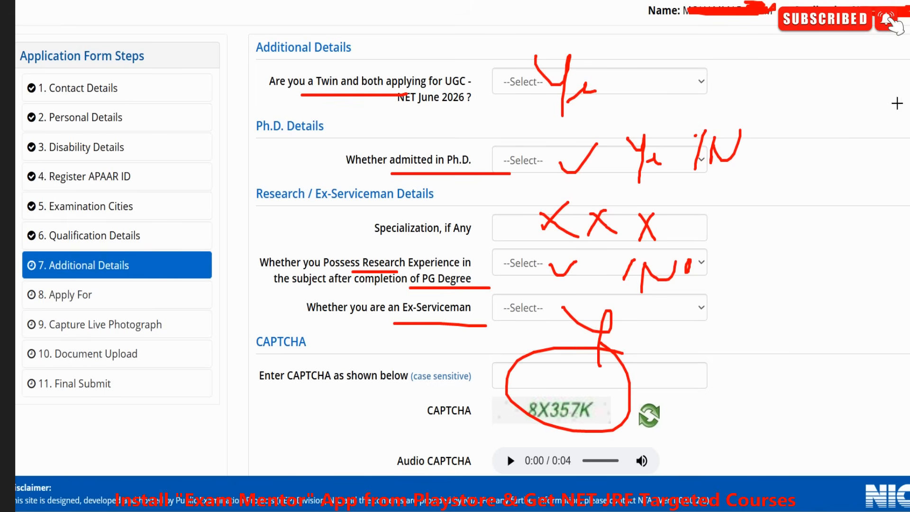
{"action": "key", "text": "Escape"}
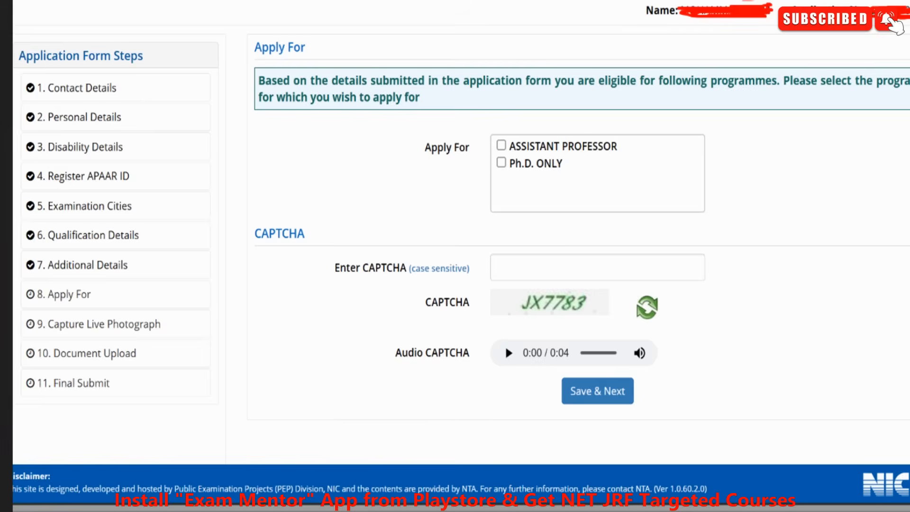
- Draw an arrow to the Apply For options, tick them, write "JRF" inside and beside the box, and clear the marks
{"action": "mouse_move", "coordinate": [289, 177]}
{"action": "left_mouse_down"}
{"action": "mouse_move", "coordinate": [379, 166]}
{"action": "mouse_move", "coordinate": [397, 181]}
{"action": "left_mouse_up"}
{"action": "left_click_drag", "start_coordinate": [490, 142], "coordinate": [532, 120]}
{"action": "left_click_drag", "start_coordinate": [481, 178], "coordinate": [502, 166]}
{"action": "mouse_move", "coordinate": [693, 160]}
{"action": "left_mouse_down"}
{"action": "mouse_move", "coordinate": [765, 204]}
{"action": "mouse_move", "coordinate": [772, 173]}
{"action": "mouse_move", "coordinate": [787, 174]}
{"action": "left_mouse_up"}
{"action": "mouse_move", "coordinate": [512, 183]}
{"action": "left_mouse_down"}
{"action": "mouse_move", "coordinate": [566, 203]}
{"action": "mouse_move", "coordinate": [595, 183]}
{"action": "mouse_move", "coordinate": [601, 198]}
{"action": "left_mouse_up"}
{"action": "left_click_drag", "start_coordinate": [486, 208], "coordinate": [512, 199]}
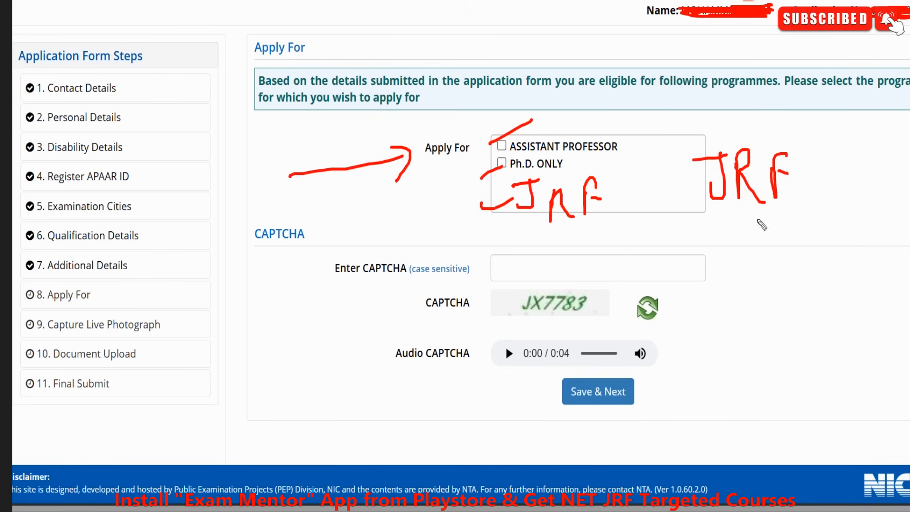
{"action": "key", "text": "Escape"}
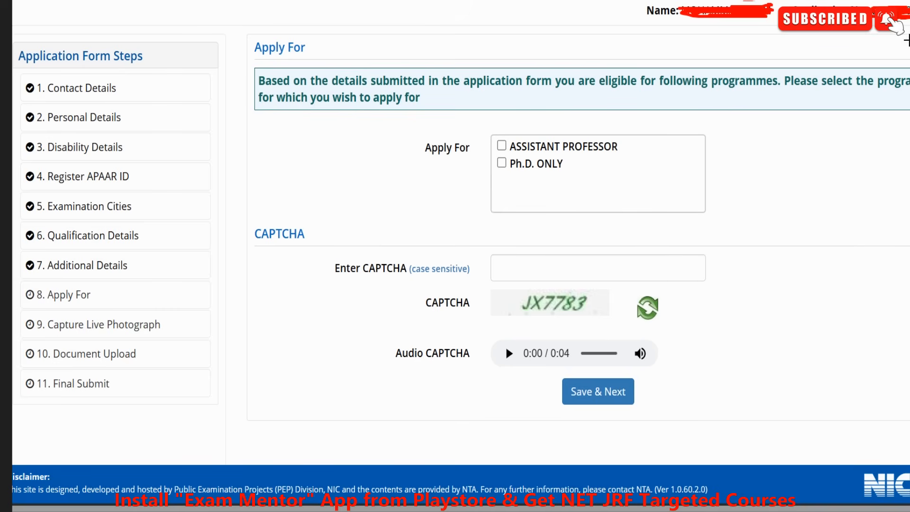
- Mark the CAPTCHA entry area on the Apply For page, clear the marks, and advance to the live photograph page
{"action": "mouse_move", "coordinate": [566, 260]}
{"action": "left_mouse_down"}
{"action": "mouse_move", "coordinate": [521, 244]}
{"action": "mouse_move", "coordinate": [542, 244]}
{"action": "left_mouse_up"}
{"action": "left_click_drag", "start_coordinate": [624, 298], "coordinate": [661, 294]}
{"action": "left_click_drag", "start_coordinate": [658, 311], "coordinate": [690, 314]}
{"action": "key", "text": "Escape"}
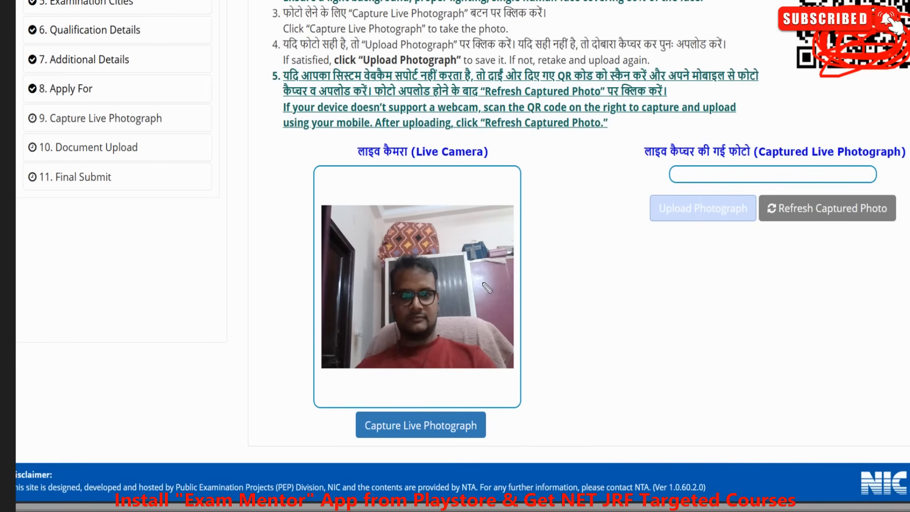
- Circle and tick the "Live Camera" heading, and write a circled "Lap" note with an arrow to it
{"action": "mouse_move", "coordinate": [396, 165]}
{"action": "left_mouse_down"}
{"action": "mouse_move", "coordinate": [467, 162]}
{"action": "mouse_move", "coordinate": [509, 108]}
{"action": "left_mouse_up"}
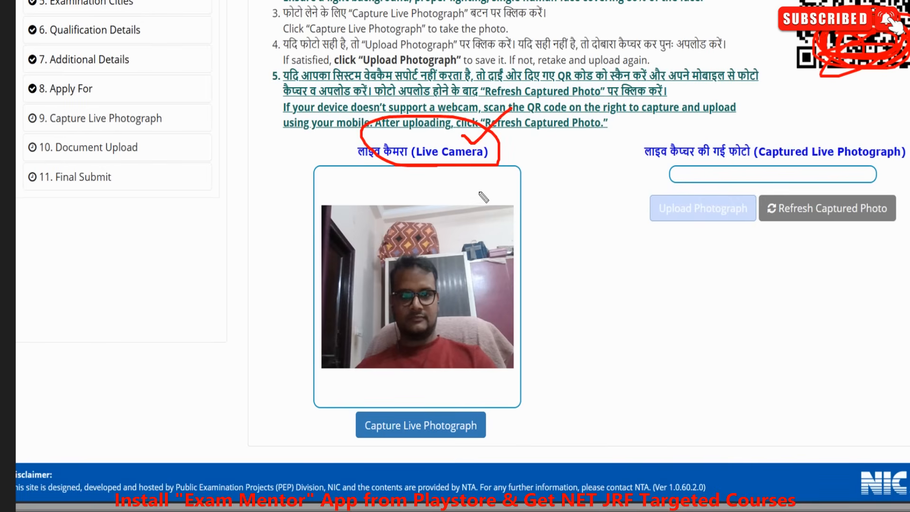
{"action": "mouse_move", "coordinate": [593, 207]}
{"action": "left_mouse_down"}
{"action": "mouse_move", "coordinate": [662, 254]}
{"action": "mouse_move", "coordinate": [650, 256]}
{"action": "left_mouse_up"}
{"action": "mouse_move", "coordinate": [654, 218]}
{"action": "left_mouse_down"}
{"action": "mouse_move", "coordinate": [649, 197]}
{"action": "mouse_move", "coordinate": [574, 144]}
{"action": "mouse_move", "coordinate": [497, 119]}
{"action": "left_mouse_up"}
{"action": "left_click_drag", "start_coordinate": [514, 128], "coordinate": [531, 128]}
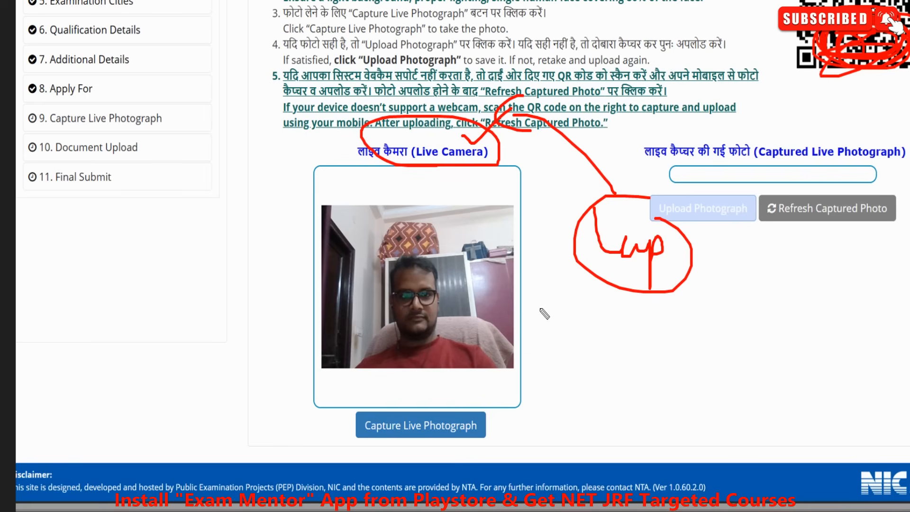
- Draw a vertical centre line on the camera preview, circle the face, add an arrow and a large cross, and erase the marks
{"action": "left_click_drag", "start_coordinate": [419, 186], "coordinate": [419, 390]}
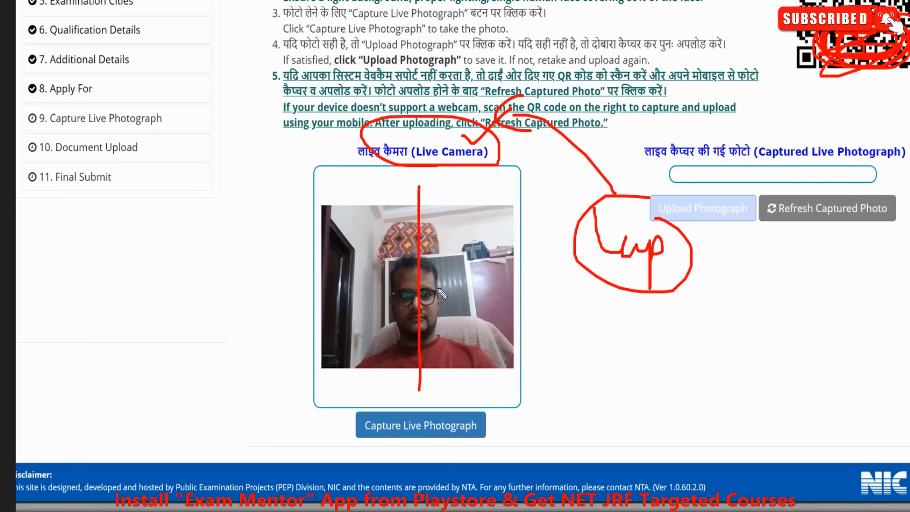
{"action": "mouse_move", "coordinate": [418, 253]}
{"action": "left_mouse_down"}
{"action": "mouse_move", "coordinate": [360, 344]}
{"action": "mouse_move", "coordinate": [424, 255]}
{"action": "left_mouse_up"}
{"action": "left_click_drag", "start_coordinate": [279, 312], "coordinate": [355, 324]}
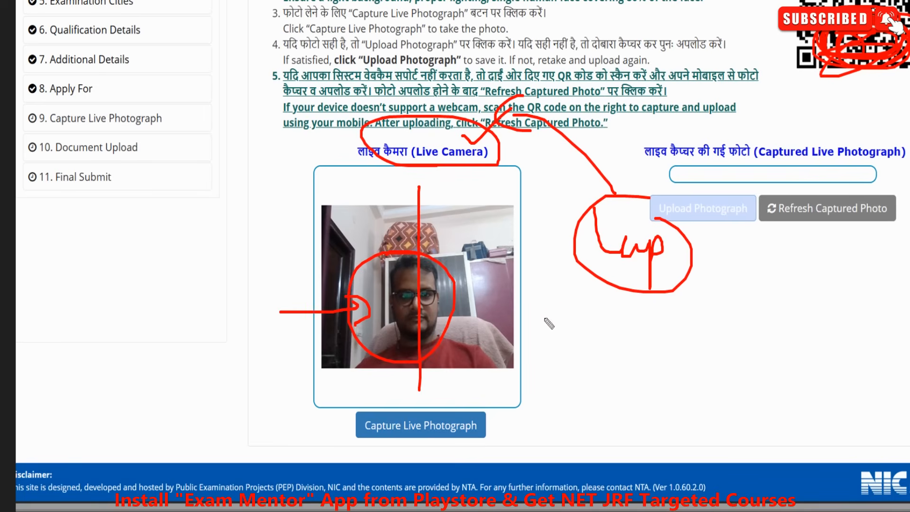
{"action": "left_click_drag", "start_coordinate": [490, 367], "coordinate": [565, 301]}
{"action": "left_click_drag", "start_coordinate": [495, 322], "coordinate": [573, 397]}
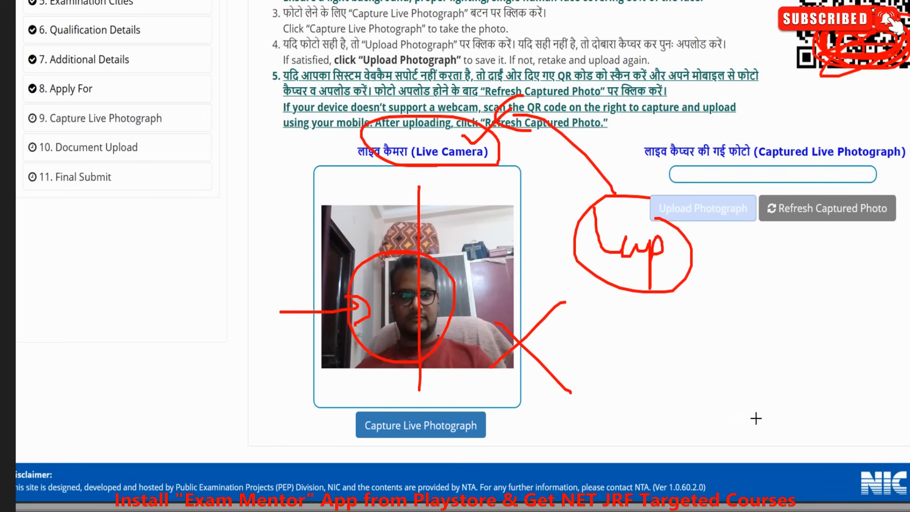
{"action": "key", "text": "e"}
- Write a laptop/desktop note beside the preview and a circled scan note pointing toward the QR code, and undo the marks
{"action": "mouse_move", "coordinate": [552, 261]}
{"action": "left_mouse_down"}
{"action": "mouse_move", "coordinate": [611, 299]}
{"action": "mouse_move", "coordinate": [617, 339]}
{"action": "mouse_move", "coordinate": [665, 331]}
{"action": "mouse_move", "coordinate": [739, 352]}
{"action": "mouse_move", "coordinate": [668, 342]}
{"action": "mouse_move", "coordinate": [724, 339]}
{"action": "left_mouse_up"}
{"action": "mouse_move", "coordinate": [827, 97]}
{"action": "left_mouse_down"}
{"action": "mouse_move", "coordinate": [818, 188]}
{"action": "mouse_move", "coordinate": [827, 138]}
{"action": "left_mouse_up"}
{"action": "mouse_move", "coordinate": [720, 87]}
{"action": "left_mouse_down"}
{"action": "mouse_move", "coordinate": [739, 145]}
{"action": "mouse_move", "coordinate": [781, 126]}
{"action": "mouse_move", "coordinate": [799, 105]}
{"action": "left_mouse_up"}
{"action": "mouse_move", "coordinate": [758, 151]}
{"action": "left_mouse_down"}
{"action": "mouse_move", "coordinate": [827, 139]}
{"action": "mouse_move", "coordinate": [819, 124]}
{"action": "left_mouse_up"}
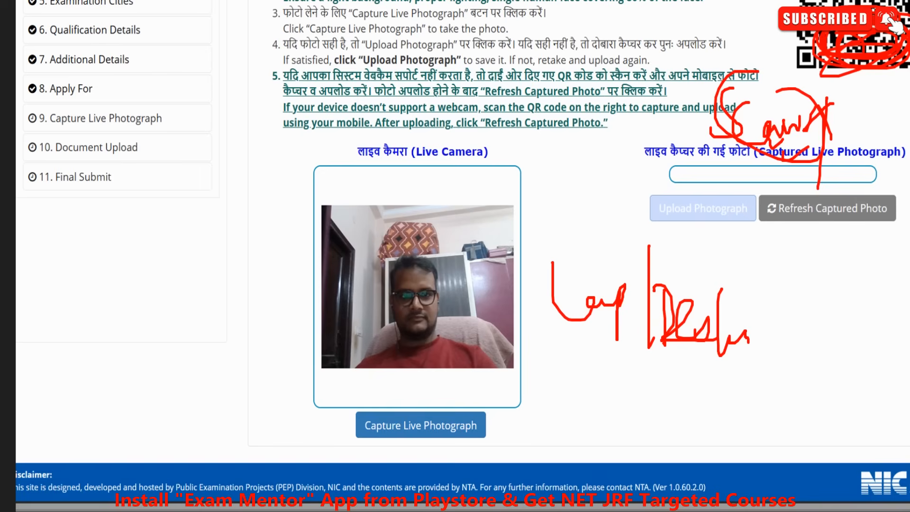
{"action": "key", "text": "ctrl+z"}
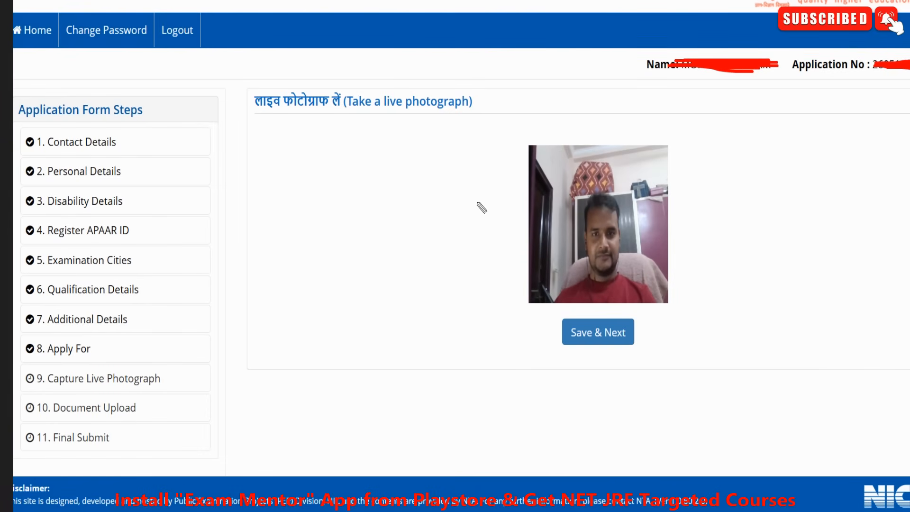
- Point an arrow at the captured photograph, circle the face, add ticks beside it, and advance to the Document Upload page
{"action": "mouse_move", "coordinate": [430, 168]}
{"action": "left_mouse_down"}
{"action": "mouse_move", "coordinate": [560, 241]}
{"action": "mouse_move", "coordinate": [610, 284]}
{"action": "mouse_move", "coordinate": [705, 254]}
{"action": "mouse_move", "coordinate": [730, 258]}
{"action": "left_mouse_up"}
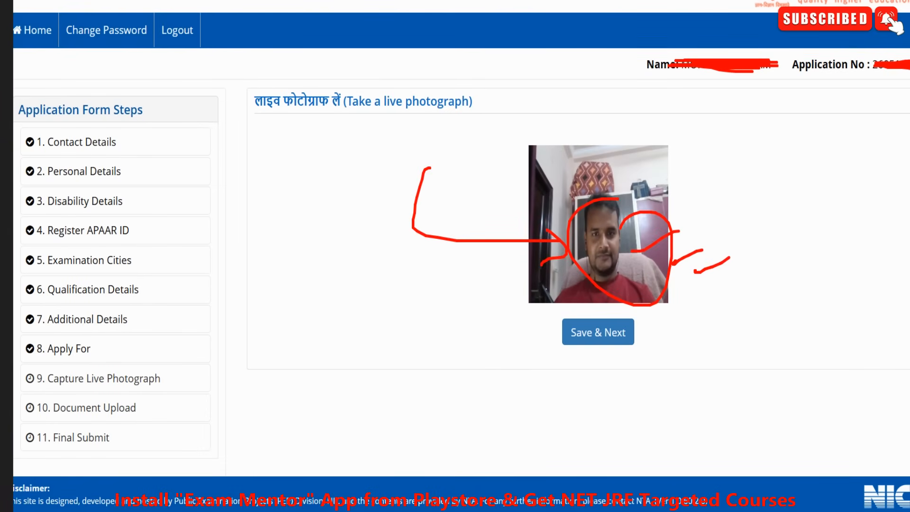
{"action": "left_click_drag", "start_coordinate": [842, 385], "coordinate": [98, 7]}
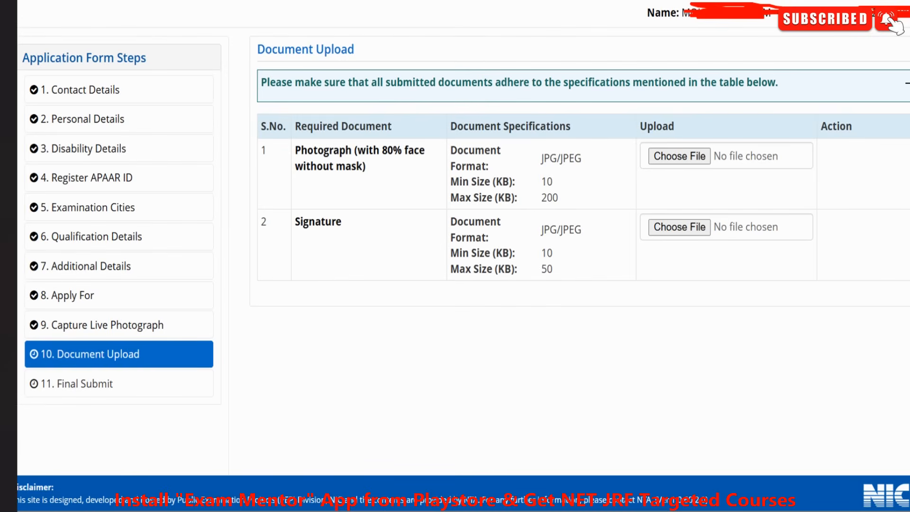
- Tick the Photograph and Signature rows with their upload fields, bracket both size limits, and clear the marks
{"action": "left_click_drag", "start_coordinate": [348, 187], "coordinate": [379, 177]}
{"action": "left_click_drag", "start_coordinate": [348, 250], "coordinate": [379, 238]}
{"action": "left_click_drag", "start_coordinate": [573, 178], "coordinate": [600, 163]}
{"action": "left_click_drag", "start_coordinate": [582, 274], "coordinate": [607, 258]}
{"action": "left_click_drag", "start_coordinate": [529, 174], "coordinate": [527, 209]}
{"action": "left_click_drag", "start_coordinate": [530, 245], "coordinate": [527, 290]}
{"action": "left_click_drag", "start_coordinate": [652, 192], "coordinate": [670, 180]}
{"action": "left_click_drag", "start_coordinate": [653, 260], "coordinate": [670, 250]}
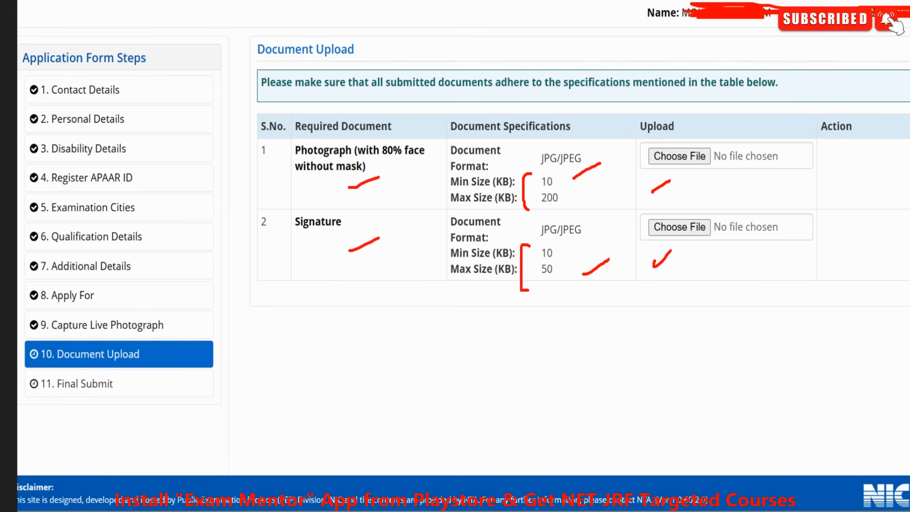
{"action": "left_click_drag", "start_coordinate": [800, 391], "coordinate": [300, 91]}
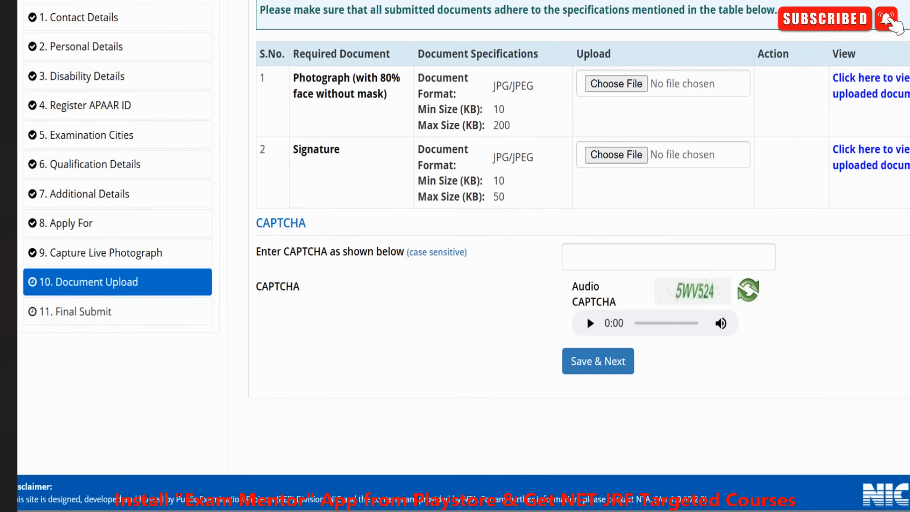
- Write a note in the CAPTCHA section of Document Upload, mark the CAPTCHA code, and advance to the Final Submit review page
{"action": "left_click_drag", "start_coordinate": [266, 338], "coordinate": [268, 381]}
{"action": "left_click_drag", "start_coordinate": [313, 342], "coordinate": [332, 354]}
{"action": "left_click_drag", "start_coordinate": [331, 296], "coordinate": [335, 386]}
{"action": "left_click_drag", "start_coordinate": [348, 322], "coordinate": [363, 359]}
{"action": "left_click_drag", "start_coordinate": [345, 269], "coordinate": [407, 274]}
{"action": "left_click_drag", "start_coordinate": [428, 327], "coordinate": [397, 338]}
{"action": "left_click_drag", "start_coordinate": [417, 370], "coordinate": [449, 355]}
{"action": "left_click_drag", "start_coordinate": [723, 268], "coordinate": [708, 268]}
{"action": "mouse_move", "coordinate": [652, 305]}
{"action": "left_mouse_down"}
{"action": "mouse_move", "coordinate": [661, 308]}
{"action": "mouse_move", "coordinate": [630, 260]}
{"action": "left_mouse_up"}
{"action": "left_click_drag", "start_coordinate": [619, 280], "coordinate": [649, 269]}
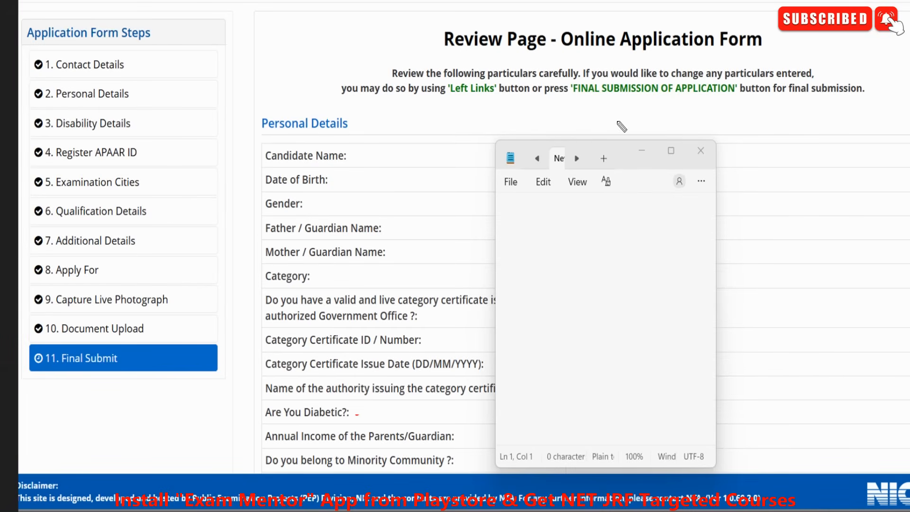
- Underline "Review Page", tick it, and tick the Personal Details rows from Candidate Name to the category certificate's issuing authority
{"action": "mouse_move", "coordinate": [462, 56]}
{"action": "left_mouse_down"}
{"action": "mouse_move", "coordinate": [561, 55]}
{"action": "mouse_move", "coordinate": [640, 37]}
{"action": "left_mouse_up"}
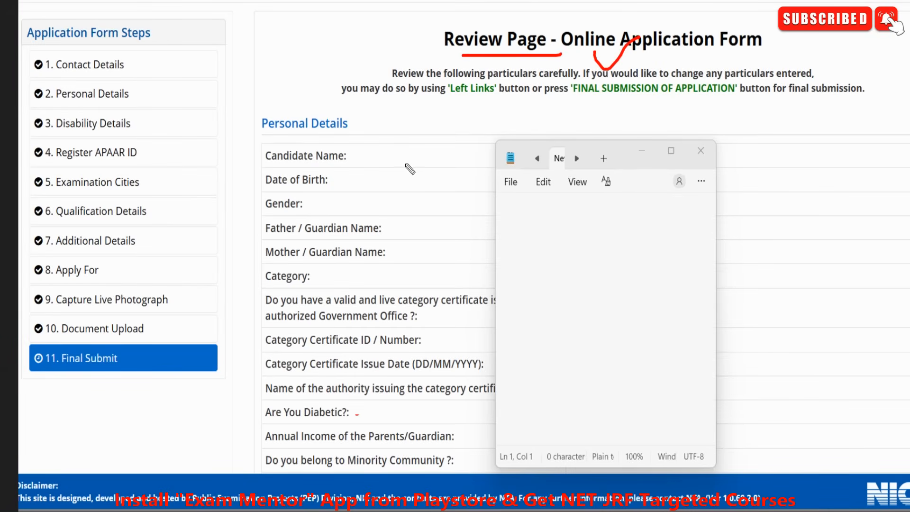
{"action": "left_click_drag", "start_coordinate": [377, 160], "coordinate": [414, 135]}
{"action": "mouse_move", "coordinate": [393, 186]}
{"action": "left_mouse_down"}
{"action": "mouse_move", "coordinate": [421, 182]}
{"action": "mouse_move", "coordinate": [434, 166]}
{"action": "left_mouse_up"}
{"action": "left_click_drag", "start_coordinate": [416, 223], "coordinate": [455, 199]}
{"action": "left_click_drag", "start_coordinate": [432, 269], "coordinate": [473, 244]}
{"action": "left_click_drag", "start_coordinate": [438, 318], "coordinate": [483, 295]}
{"action": "left_click_drag", "start_coordinate": [454, 338], "coordinate": [481, 346]}
{"action": "left_click_drag", "start_coordinate": [488, 394], "coordinate": [520, 376]}
- Write "edit" beside the personal details, tick and circle the completed application form steps, and erase the marks
{"action": "mouse_move", "coordinate": [649, 207]}
{"action": "left_mouse_down"}
{"action": "mouse_move", "coordinate": [638, 285]}
{"action": "mouse_move", "coordinate": [653, 287]}
{"action": "left_mouse_up"}
{"action": "mouse_move", "coordinate": [644, 252]}
{"action": "left_mouse_down"}
{"action": "mouse_move", "coordinate": [696, 201]}
{"action": "mouse_move", "coordinate": [731, 256]}
{"action": "left_mouse_up"}
{"action": "mouse_move", "coordinate": [735, 200]}
{"action": "left_mouse_down"}
{"action": "mouse_move", "coordinate": [734, 271]}
{"action": "mouse_move", "coordinate": [767, 244]}
{"action": "left_mouse_up"}
{"action": "left_click_drag", "start_coordinate": [154, 130], "coordinate": [180, 108]}
{"action": "left_click", "coordinate": [163, 182]}
{"action": "left_click_drag", "start_coordinate": [178, 170], "coordinate": [184, 169]}
{"action": "left_click_drag", "start_coordinate": [142, 231], "coordinate": [174, 216]}
{"action": "left_click_drag", "start_coordinate": [154, 282], "coordinate": [187, 258]}
{"action": "mouse_move", "coordinate": [108, 95]}
{"action": "left_mouse_down"}
{"action": "mouse_move", "coordinate": [134, 124]}
{"action": "mouse_move", "coordinate": [115, 129]}
{"action": "left_mouse_up"}
{"action": "left_click_drag", "start_coordinate": [154, 186], "coordinate": [167, 175]}
{"action": "left_click_drag", "start_coordinate": [166, 216], "coordinate": [199, 197]}
{"action": "left_click_drag", "start_coordinate": [173, 239], "coordinate": [220, 219]}
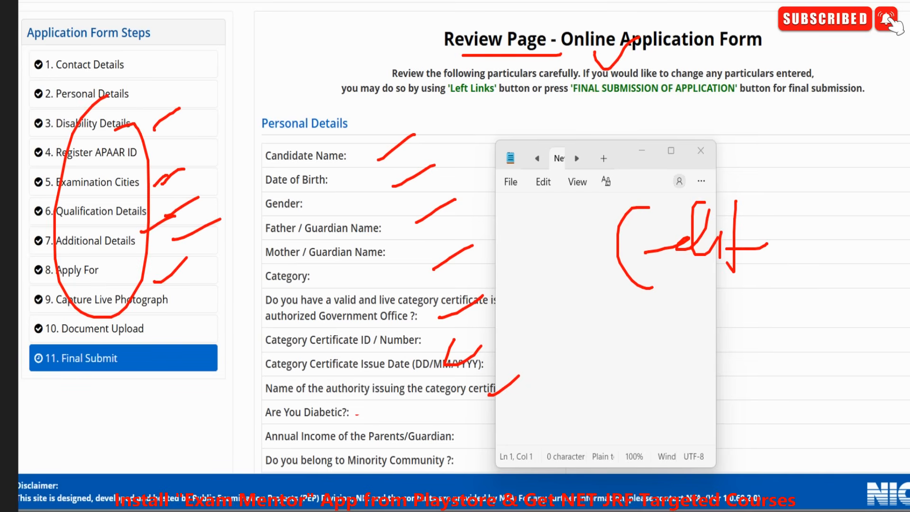
{"action": "key", "text": "e"}
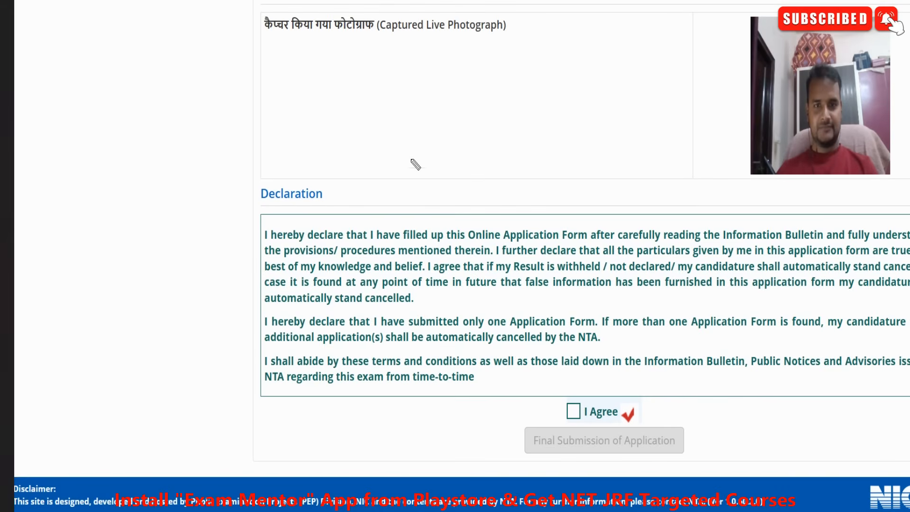
- Draw an arrow over the Declaration, circle I Agree and Final Submission of Application with ticks, and advance to the Current Status page
{"action": "mouse_move", "coordinate": [414, 100]}
{"action": "left_mouse_down"}
{"action": "mouse_move", "coordinate": [467, 280]}
{"action": "mouse_move", "coordinate": [462, 313]}
{"action": "left_mouse_up"}
{"action": "left_click_drag", "start_coordinate": [429, 278], "coordinate": [461, 311]}
{"action": "left_click_drag", "start_coordinate": [488, 278], "coordinate": [468, 350]}
{"action": "mouse_move", "coordinate": [606, 389]}
{"action": "left_mouse_down"}
{"action": "mouse_move", "coordinate": [543, 391]}
{"action": "mouse_move", "coordinate": [582, 376]}
{"action": "mouse_move", "coordinate": [628, 331]}
{"action": "left_mouse_up"}
{"action": "mouse_move", "coordinate": [564, 411]}
{"action": "left_mouse_down"}
{"action": "mouse_move", "coordinate": [692, 389]}
{"action": "mouse_move", "coordinate": [663, 403]}
{"action": "left_mouse_up"}
{"action": "left_click_drag", "start_coordinate": [695, 419], "coordinate": [728, 391]}
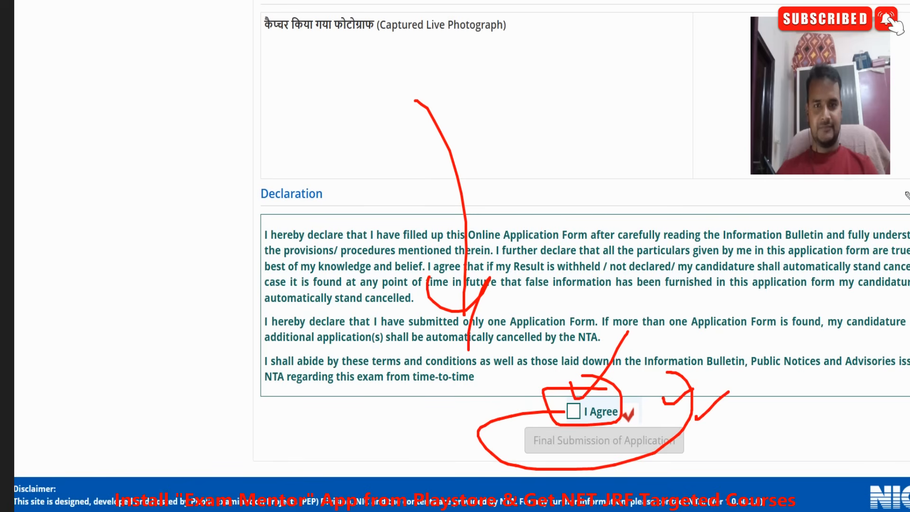
{"action": "key", "text": "Escape"}
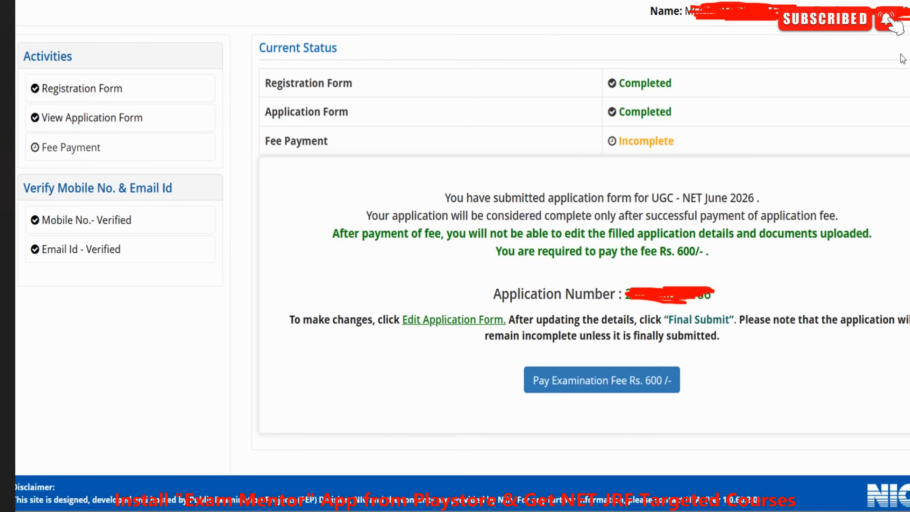
- Underline the fee payment status, circle and tick the Rs. 600 examination fee payment option, and clear the marks
{"action": "left_click_drag", "start_coordinate": [592, 155], "coordinate": [695, 153]}
{"action": "mouse_move", "coordinate": [666, 341]}
{"action": "left_mouse_down"}
{"action": "mouse_move", "coordinate": [742, 379]}
{"action": "mouse_move", "coordinate": [690, 338]}
{"action": "left_mouse_up"}
{"action": "left_click_drag", "start_coordinate": [687, 379], "coordinate": [720, 351]}
{"action": "left_click_drag", "start_coordinate": [718, 379], "coordinate": [744, 366]}
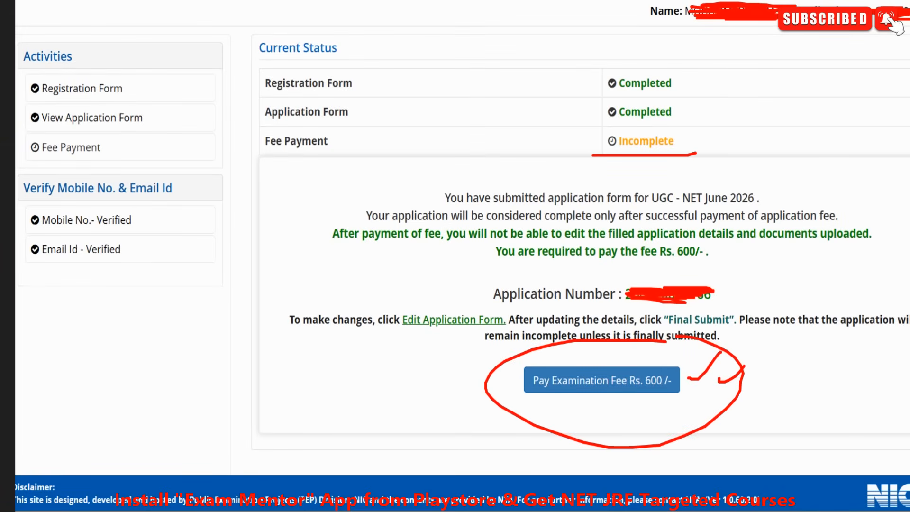
{"action": "key", "text": "Escape"}
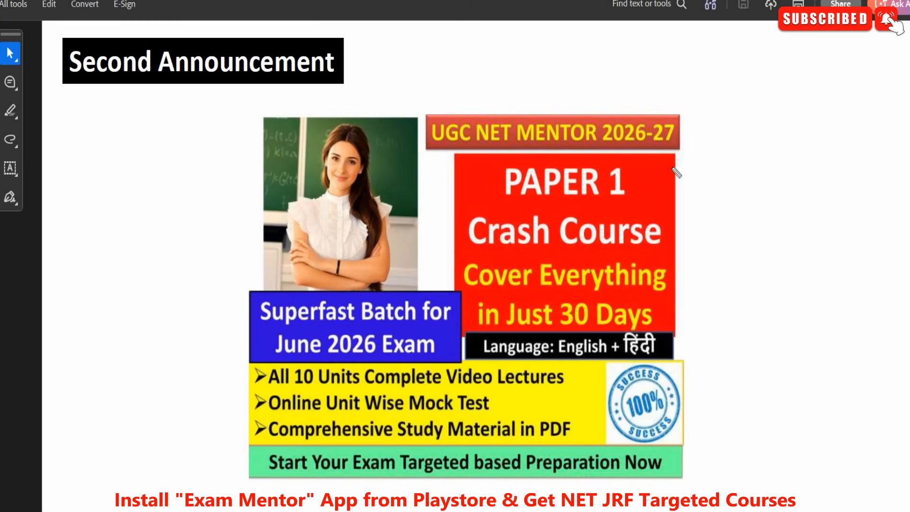
- On the PDF's Second Announcement page, draw two arrows to the Paper 1 Crash Course banner and add short strokes beside it
{"action": "left_click_drag", "start_coordinate": [722, 70], "coordinate": [691, 171]}
{"action": "left_click_drag", "start_coordinate": [695, 139], "coordinate": [739, 188]}
{"action": "mouse_move", "coordinate": [773, 168]}
{"action": "left_mouse_down"}
{"action": "mouse_move", "coordinate": [741, 264]}
{"action": "mouse_move", "coordinate": [677, 296]}
{"action": "left_mouse_up"}
{"action": "left_click_drag", "start_coordinate": [690, 261], "coordinate": [719, 301]}
{"action": "left_click_drag", "start_coordinate": [700, 341], "coordinate": [744, 314]}
{"action": "left_click_drag", "start_coordinate": [723, 365], "coordinate": [759, 352]}
{"action": "left_click_drag", "start_coordinate": [728, 384], "coordinate": [764, 368]}
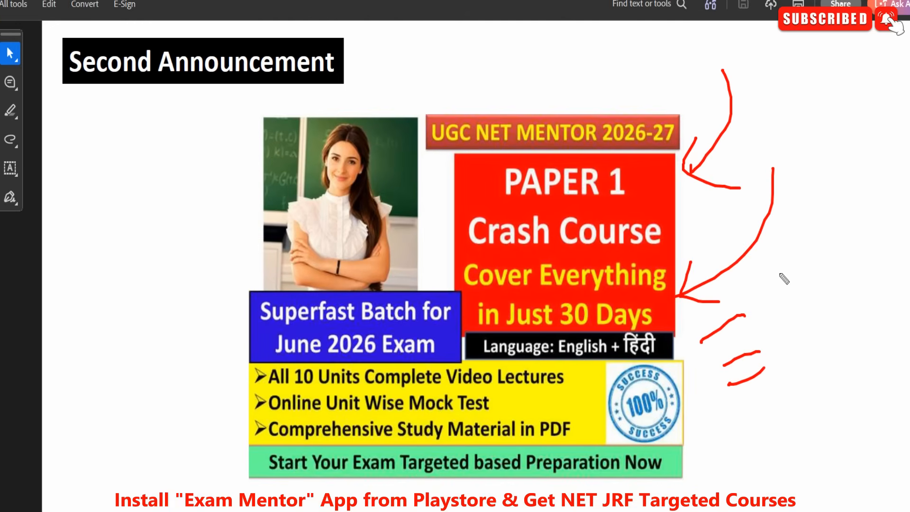
- Add a third arrow toward "Crash Course" and write an underlined "Syll" beside the banner
{"action": "mouse_move", "coordinate": [818, 181]}
{"action": "left_mouse_down"}
{"action": "mouse_move", "coordinate": [701, 219]}
{"action": "mouse_move", "coordinate": [712, 230]}
{"action": "left_mouse_up"}
{"action": "mouse_move", "coordinate": [790, 244]}
{"action": "left_mouse_down"}
{"action": "mouse_move", "coordinate": [766, 250]}
{"action": "mouse_move", "coordinate": [787, 294]}
{"action": "left_mouse_up"}
{"action": "mouse_move", "coordinate": [807, 278]}
{"action": "left_mouse_down"}
{"action": "mouse_move", "coordinate": [800, 337]}
{"action": "mouse_move", "coordinate": [851, 296]}
{"action": "mouse_move", "coordinate": [846, 323]}
{"action": "left_mouse_up"}
{"action": "left_click_drag", "start_coordinate": [824, 338], "coordinate": [864, 338]}
{"action": "mouse_move", "coordinate": [818, 351]}
{"action": "left_mouse_down"}
{"action": "mouse_move", "coordinate": [844, 351]}
{"action": "mouse_move", "coordinate": [850, 369]}
{"action": "left_mouse_up"}
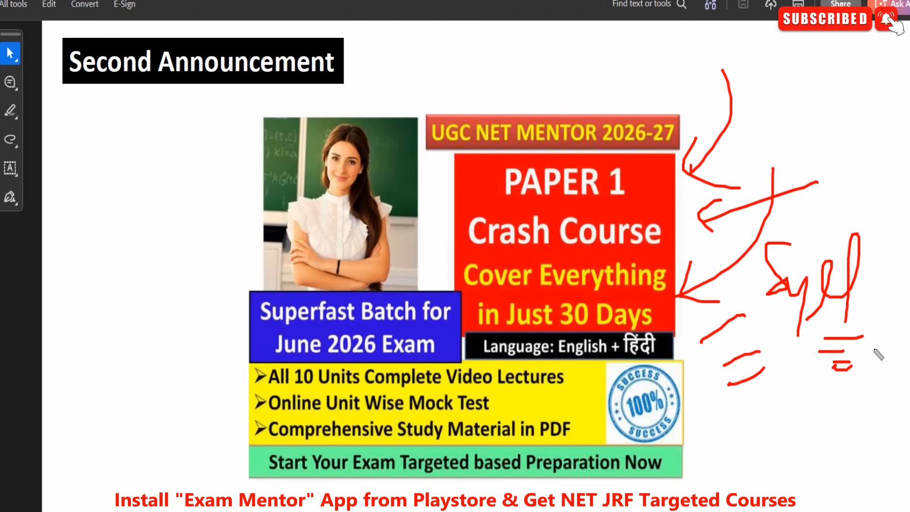
- Draw two upward arrows by the success badge, underline the video lecture, mock test and study material points, and tick "PDF"
{"action": "mouse_move", "coordinate": [591, 379]}
{"action": "left_mouse_down"}
{"action": "mouse_move", "coordinate": [590, 447]}
{"action": "mouse_move", "coordinate": [613, 403]}
{"action": "left_mouse_up"}
{"action": "left_click_drag", "start_coordinate": [644, 375], "coordinate": [644, 439]}
{"action": "mouse_move", "coordinate": [629, 392]}
{"action": "left_mouse_down"}
{"action": "mouse_move", "coordinate": [656, 374]}
{"action": "mouse_move", "coordinate": [669, 419]}
{"action": "left_mouse_up"}
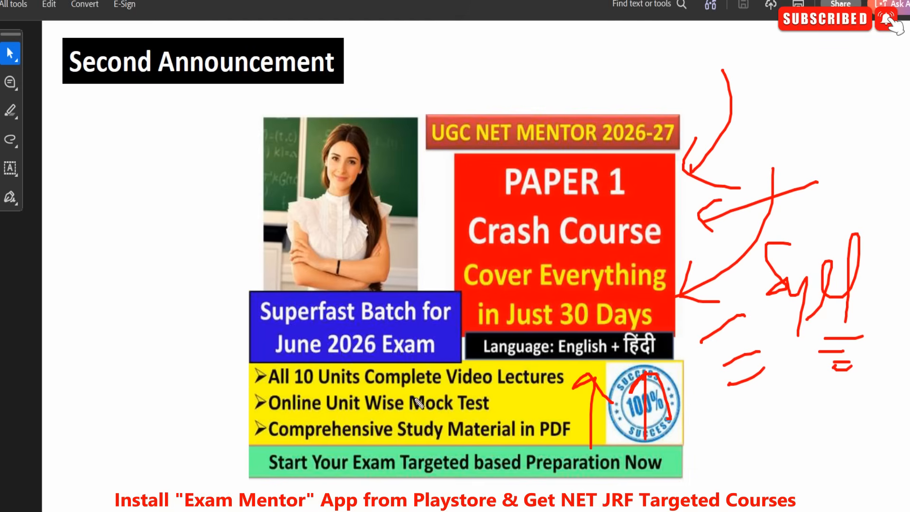
{"action": "left_click_drag", "start_coordinate": [419, 386], "coordinate": [509, 386]}
{"action": "left_click_drag", "start_coordinate": [382, 413], "coordinate": [466, 413]}
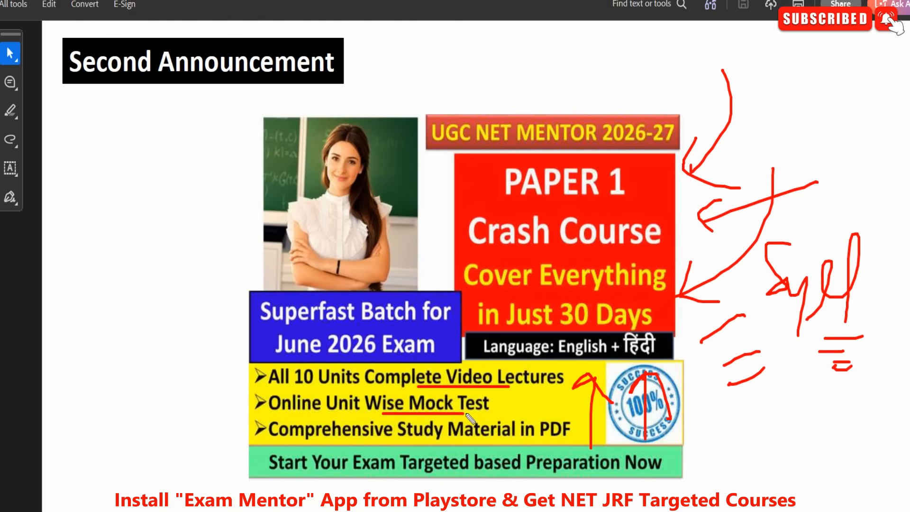
{"action": "left_click_drag", "start_coordinate": [438, 441], "coordinate": [524, 441]}
{"action": "mouse_move", "coordinate": [552, 433]}
{"action": "left_mouse_down"}
{"action": "mouse_move", "coordinate": [562, 452]}
{"action": "mouse_move", "coordinate": [595, 424]}
{"action": "left_mouse_up"}
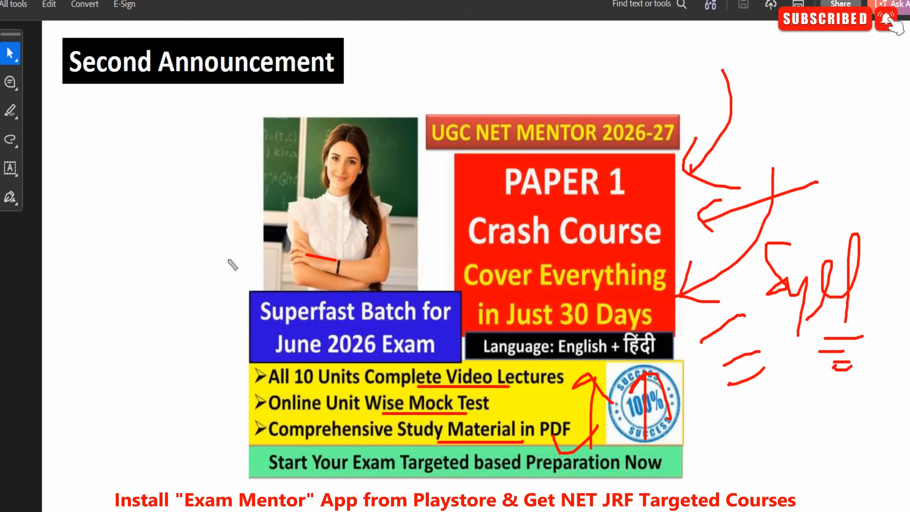